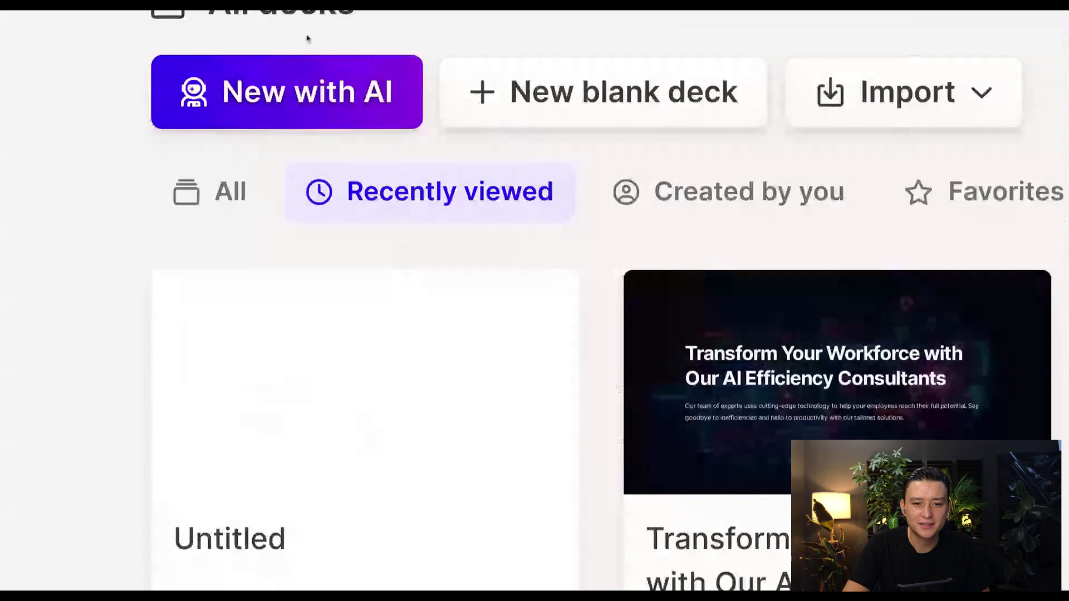
- Start a guided AI Presentation and begin entering 'hello' as its topic
{"action": "left_click", "coordinate": [226, 117]}
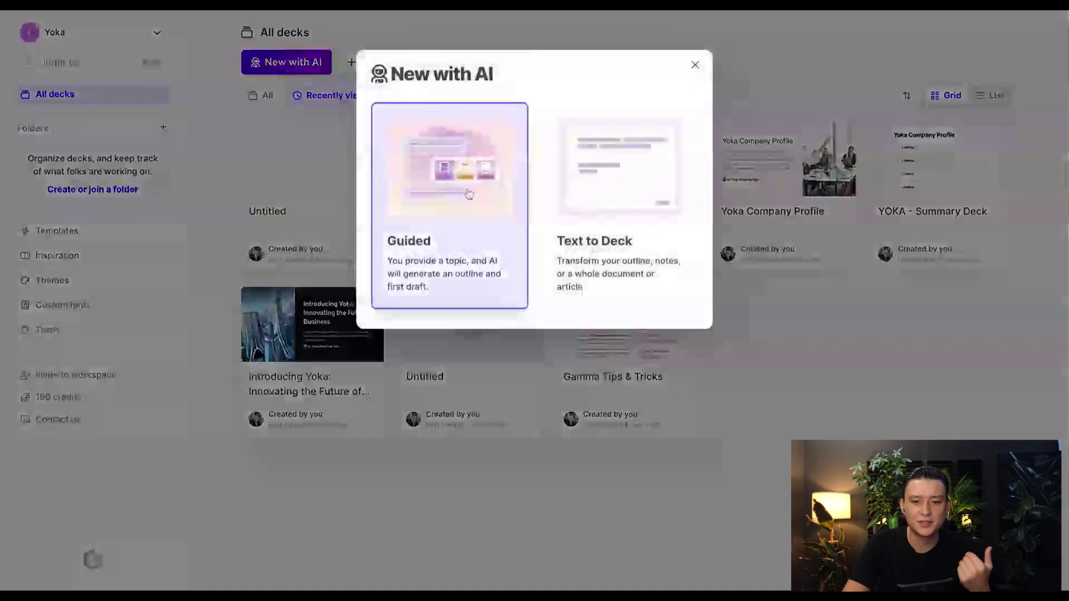
{"action": "left_click", "coordinate": [468, 194]}
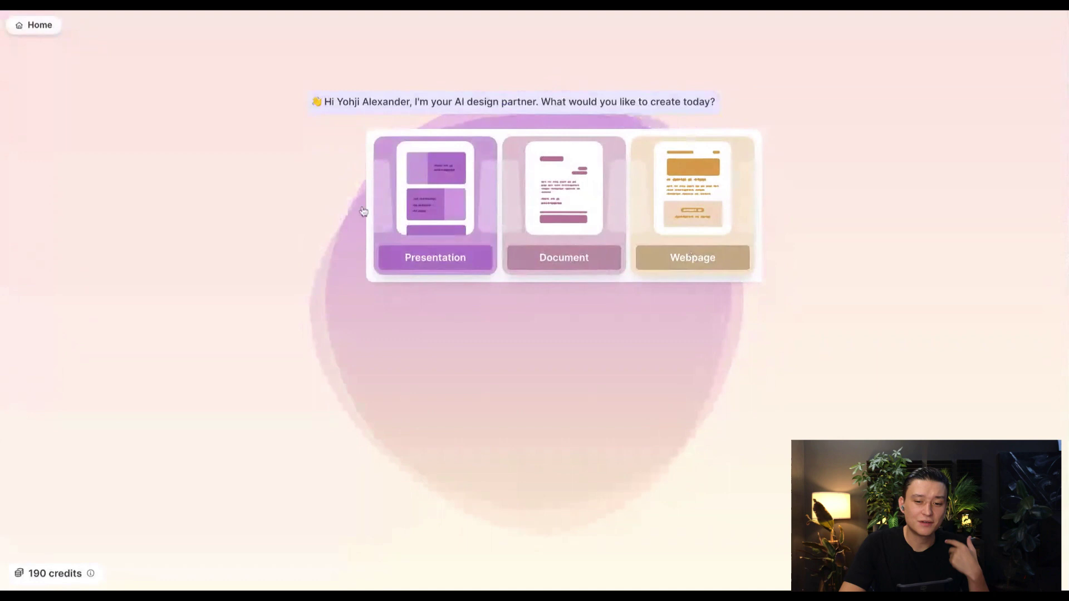
{"action": "left_click", "coordinate": [460, 208]}
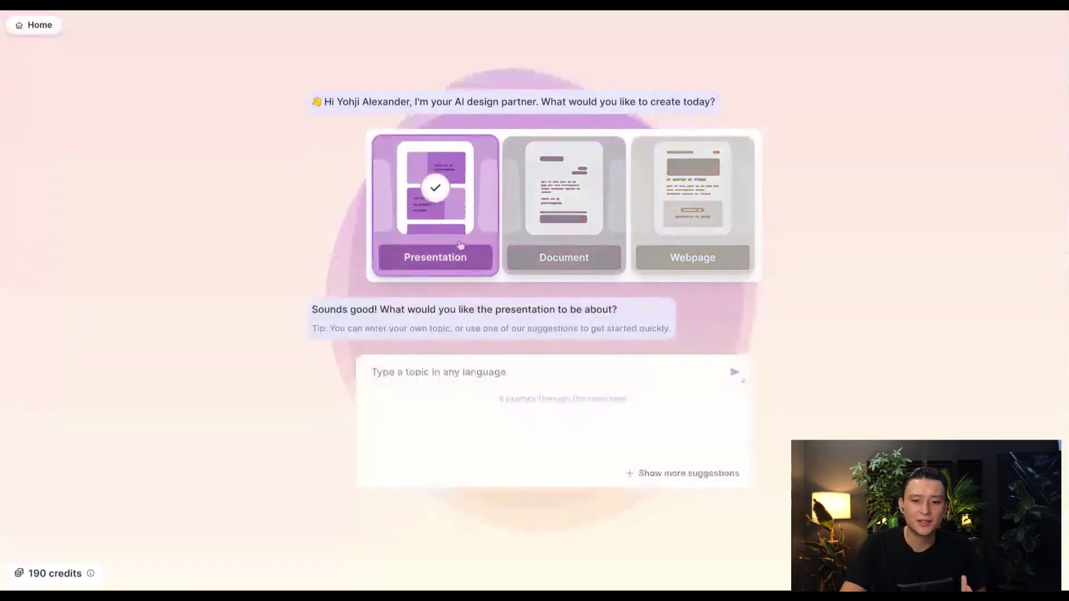
{"action": "left_click", "coordinate": [506, 372]}
{"action": "type", "text": "hell"}
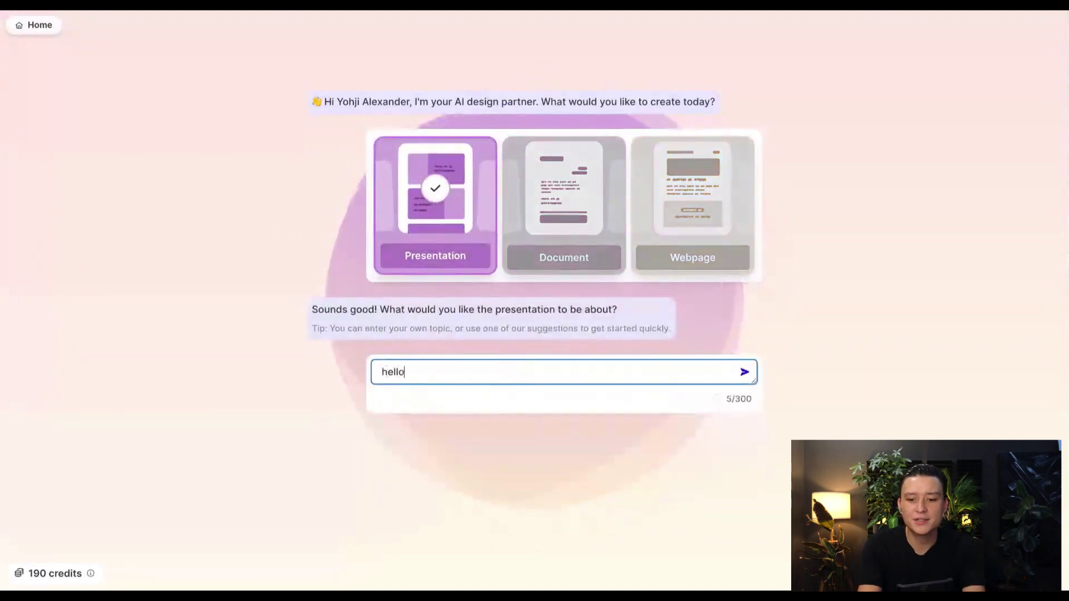
{"action": "type", "text": "o"}
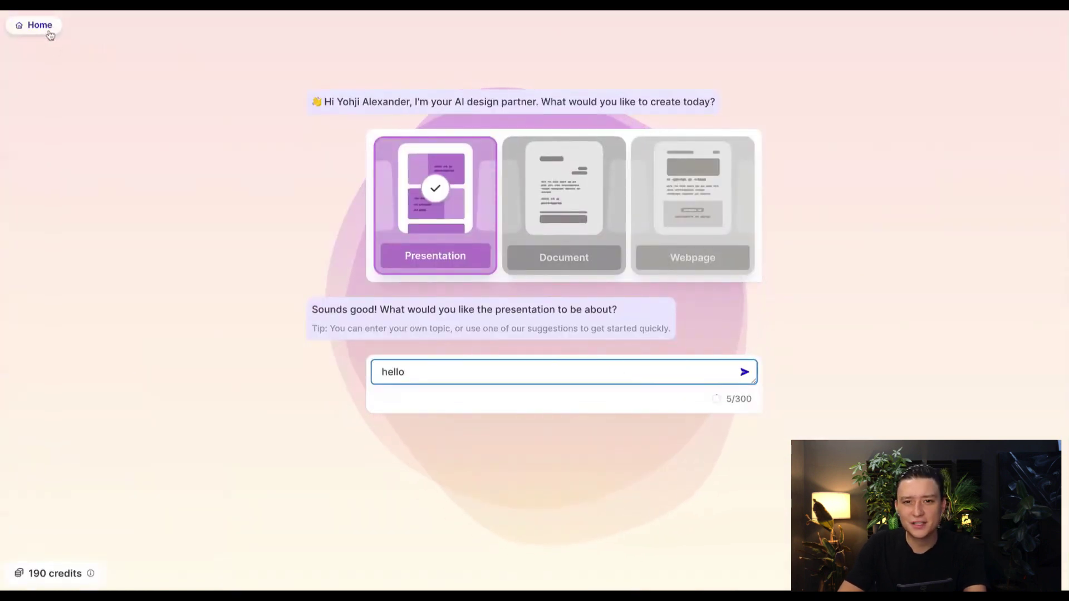
- Leave the guided draft for the dashboard and open New with AI's Text to Deck mode
{"action": "left_click", "coordinate": [46, 29]}
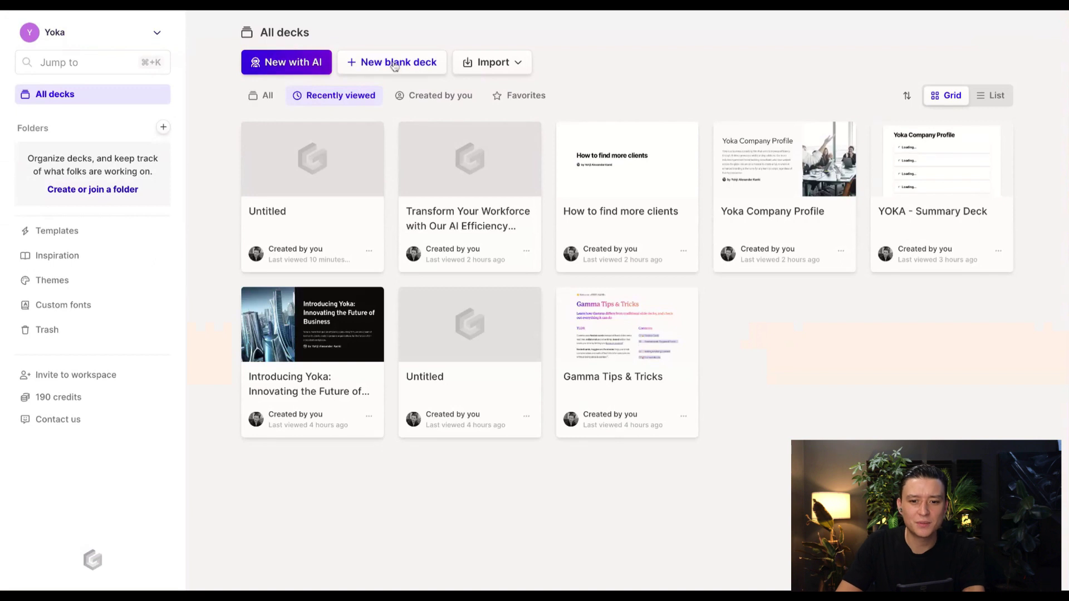
{"action": "left_click", "coordinate": [401, 67]}
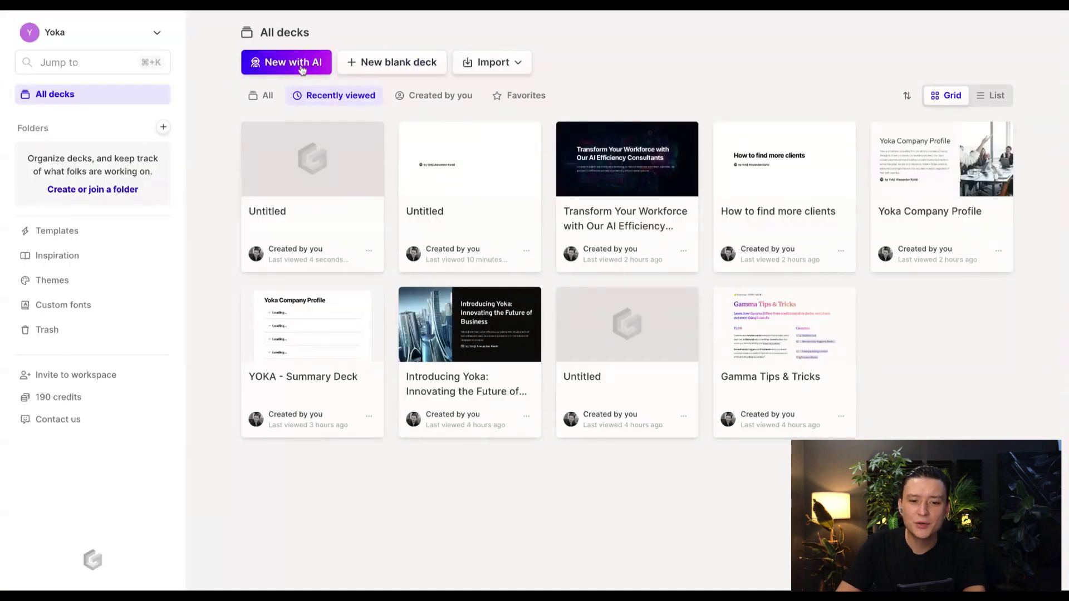
{"action": "left_click", "coordinate": [301, 69]}
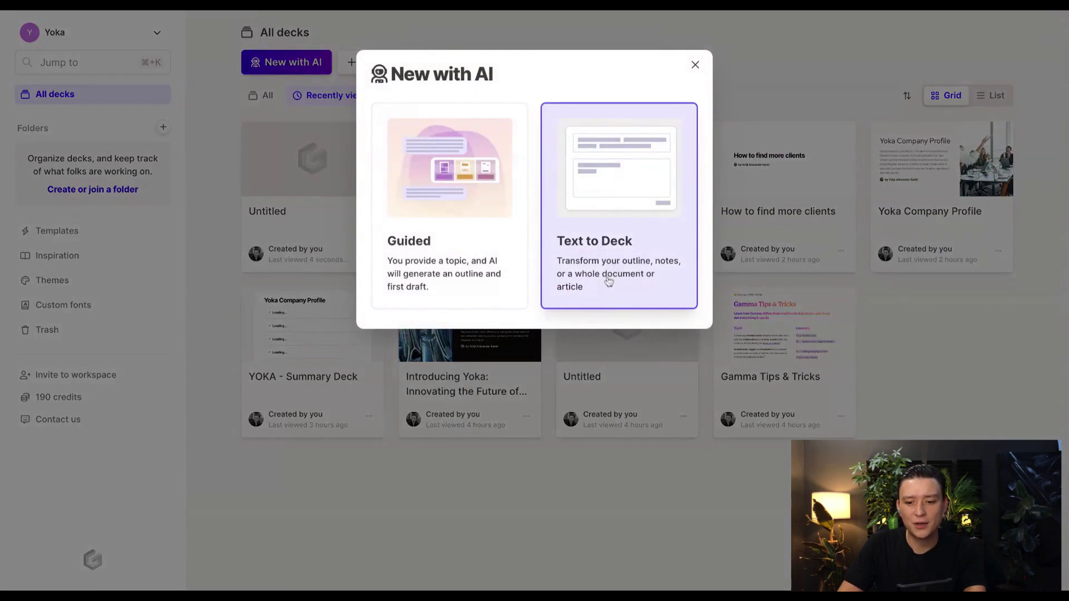
{"action": "left_click", "coordinate": [639, 207]}
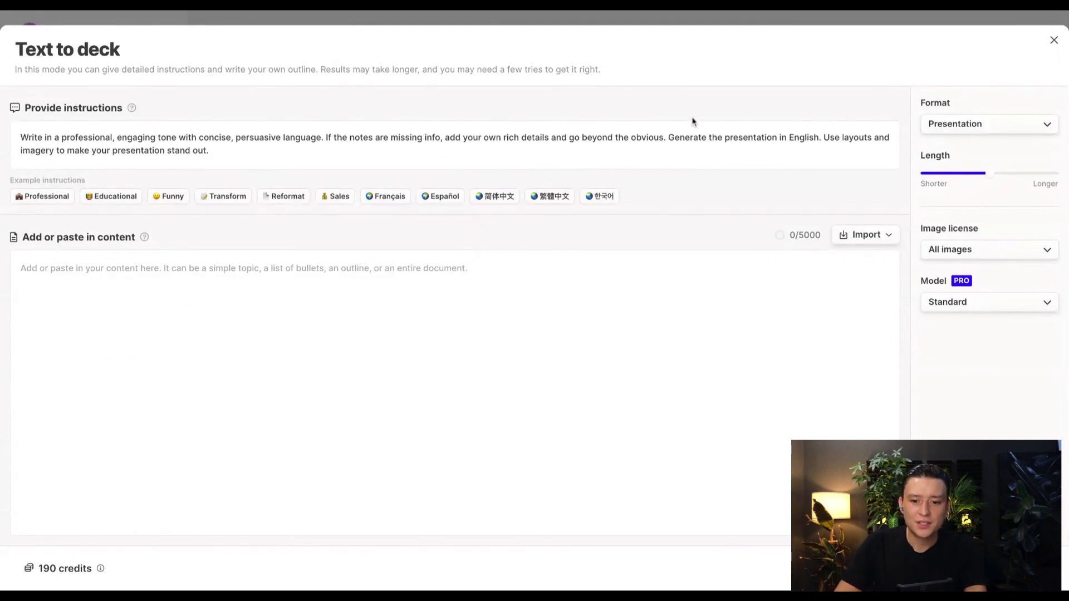
- Replace the default instructions with the Yoka business profile prompt for mid-sized corporate clients
{"action": "key", "text": "ctrl+a"}
{"action": "key", "text": "BackSpace"}
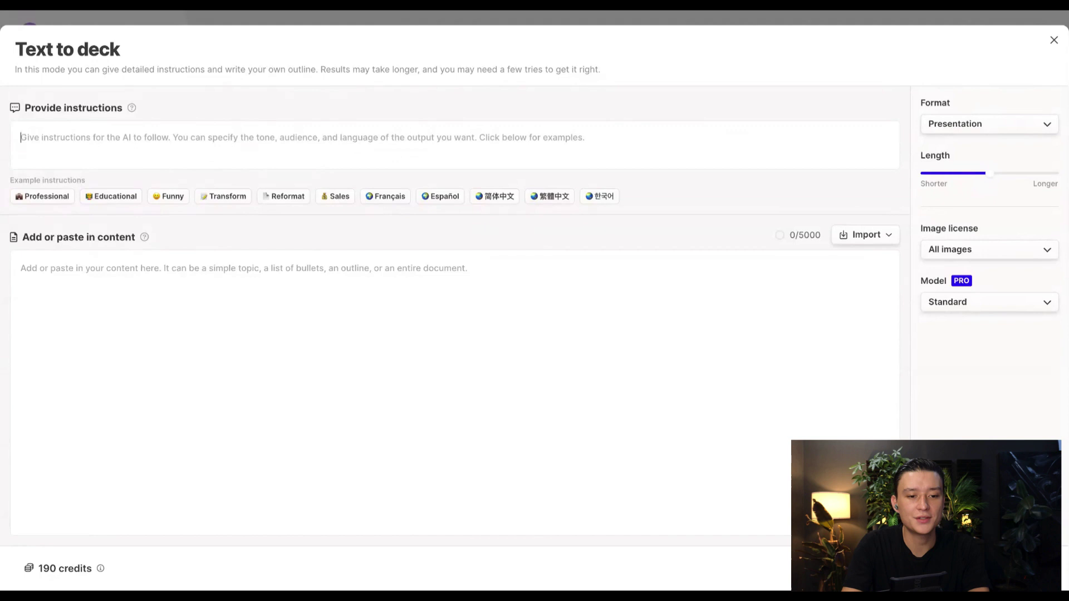
{"action": "type", "text": "Create a b"}
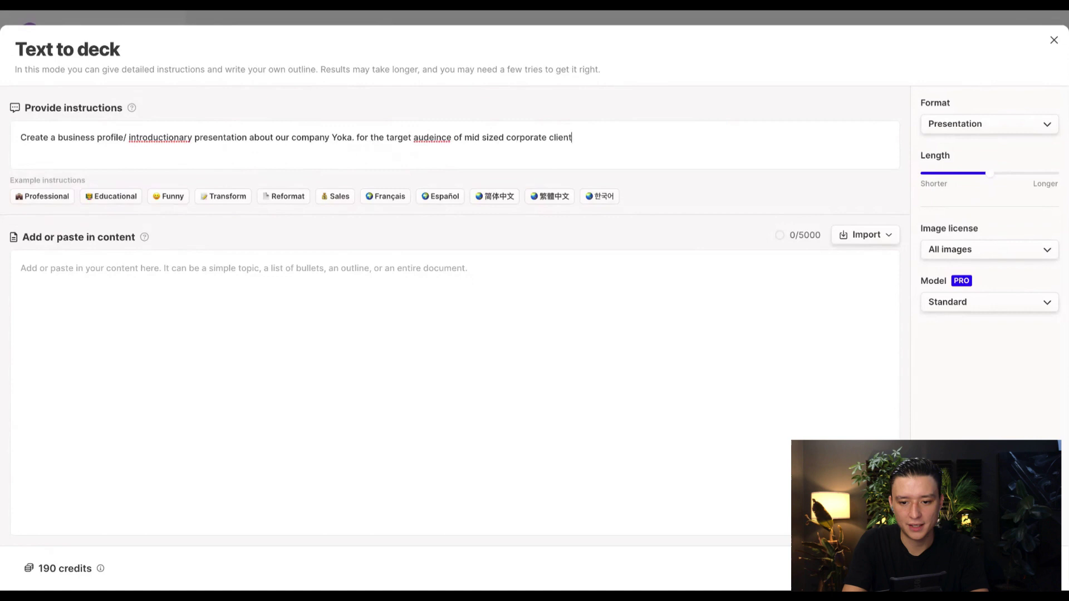
{"action": "type", "text": "s."}
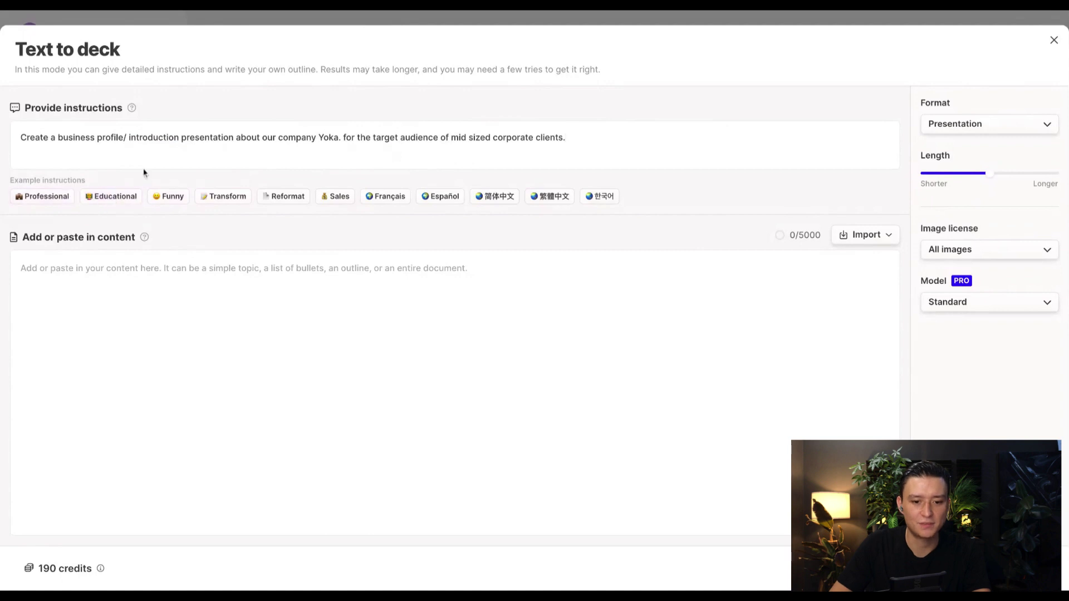
{"action": "key", "text": "ctrl+shift+Left"}
{"action": "key", "text": "ctrl+shift+Left"}
{"action": "key", "text": "ctrl+shift+Left"}
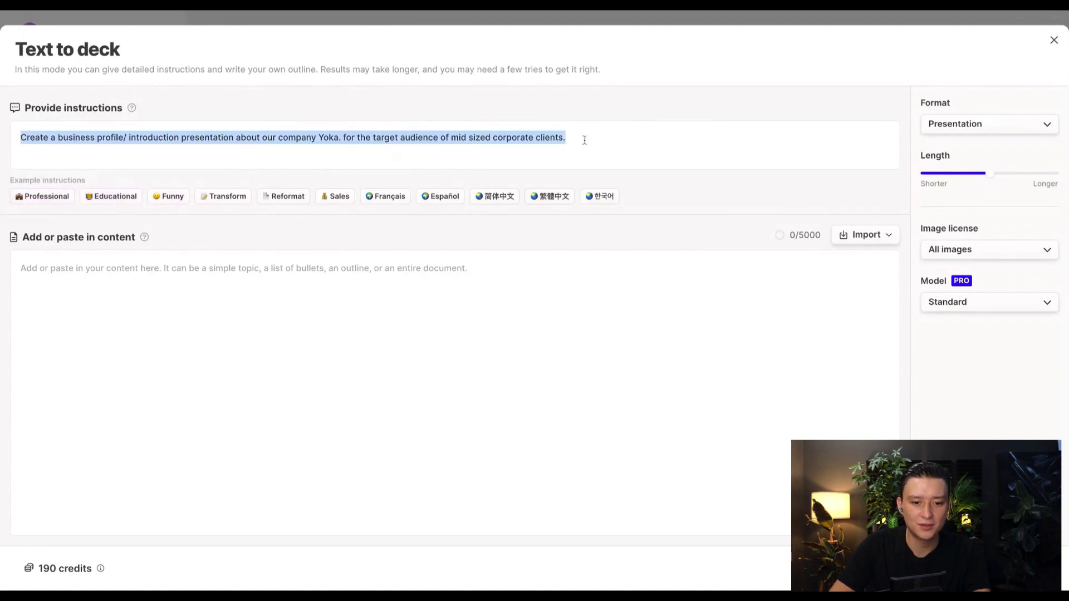
{"action": "key", "text": "Right"}
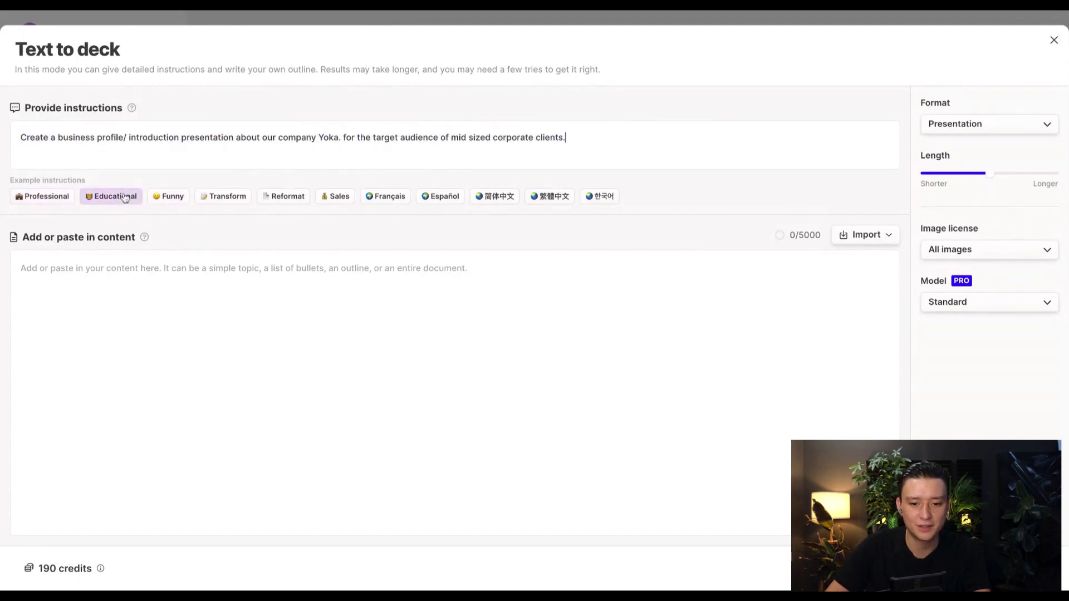
- Try the Professional and Educational example instructions, then restore the Yoka prompt
{"action": "left_click", "coordinate": [66, 201]}
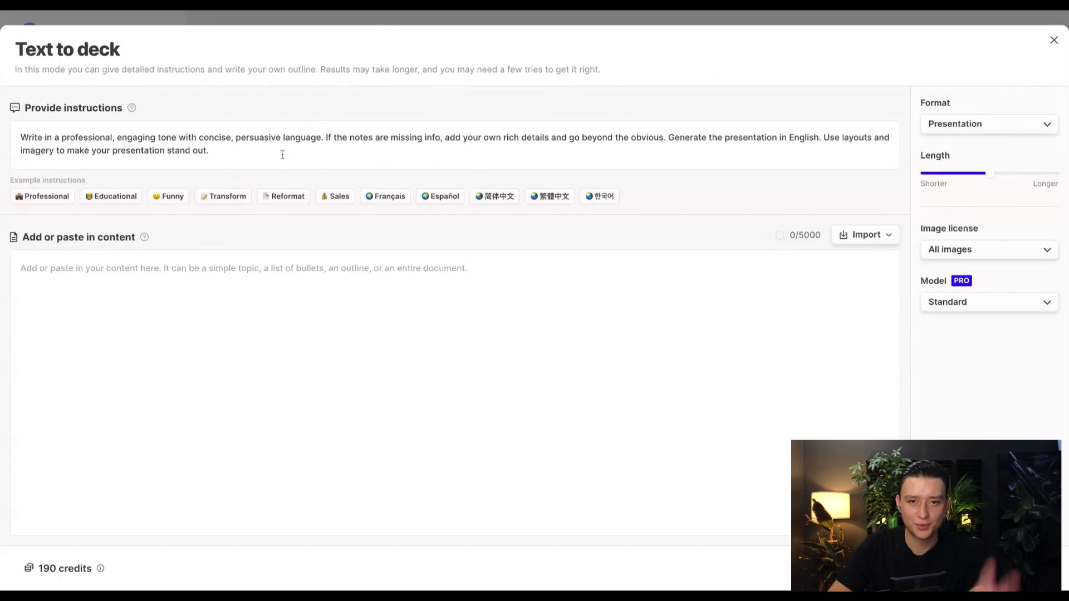
{"action": "left_click", "coordinate": [116, 197]}
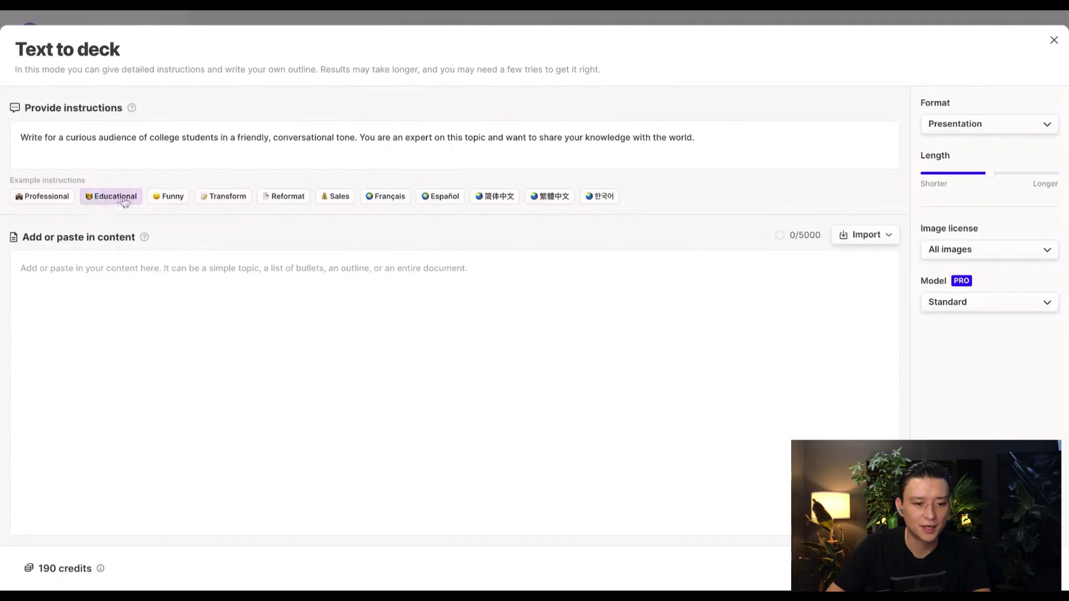
{"action": "left_click_drag", "start_coordinate": [19, 139], "coordinate": [696, 139]}
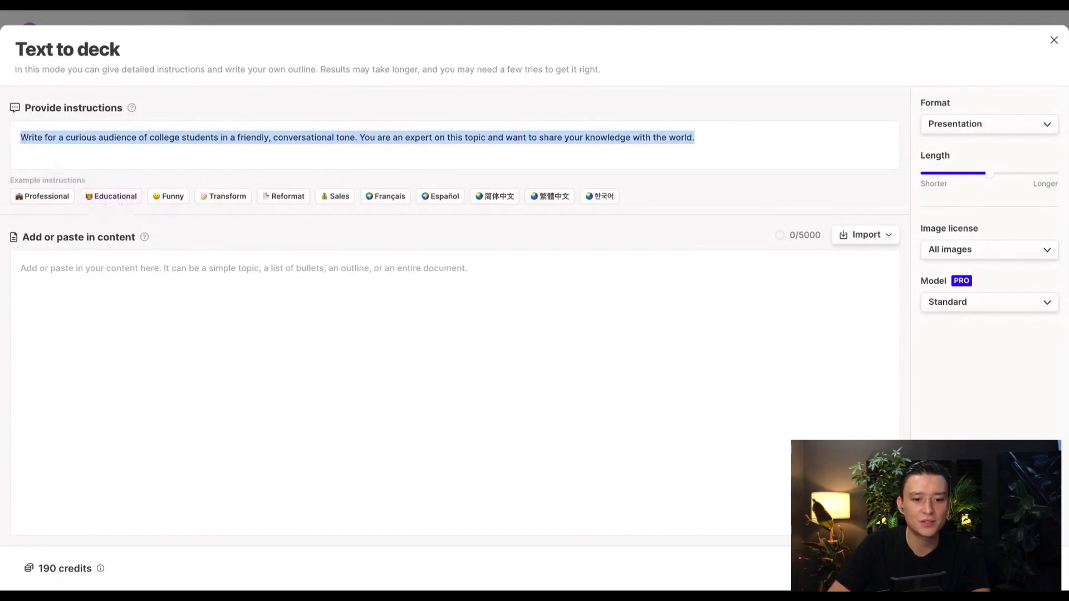
{"action": "left_click_drag", "start_coordinate": [19, 139], "coordinate": [298, 138]}
{"action": "left_click", "coordinate": [360, 139]}
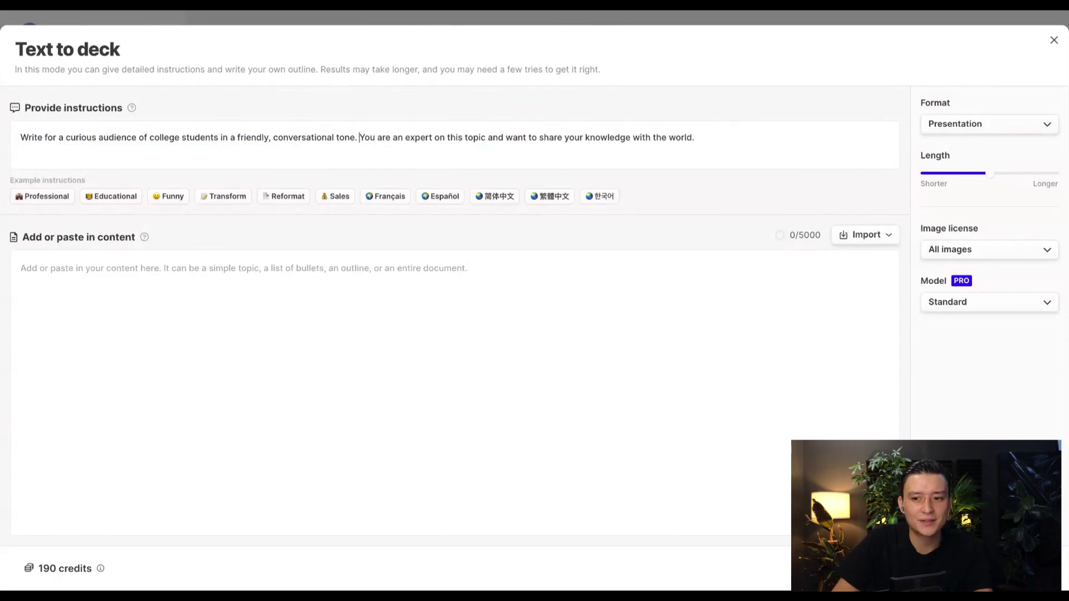
{"action": "key", "text": "ctrl+a"}
{"action": "type", "text": "Create a business profile/ introduction presentation about our company Yoka. for the target audience of mid sized corporate clients."}
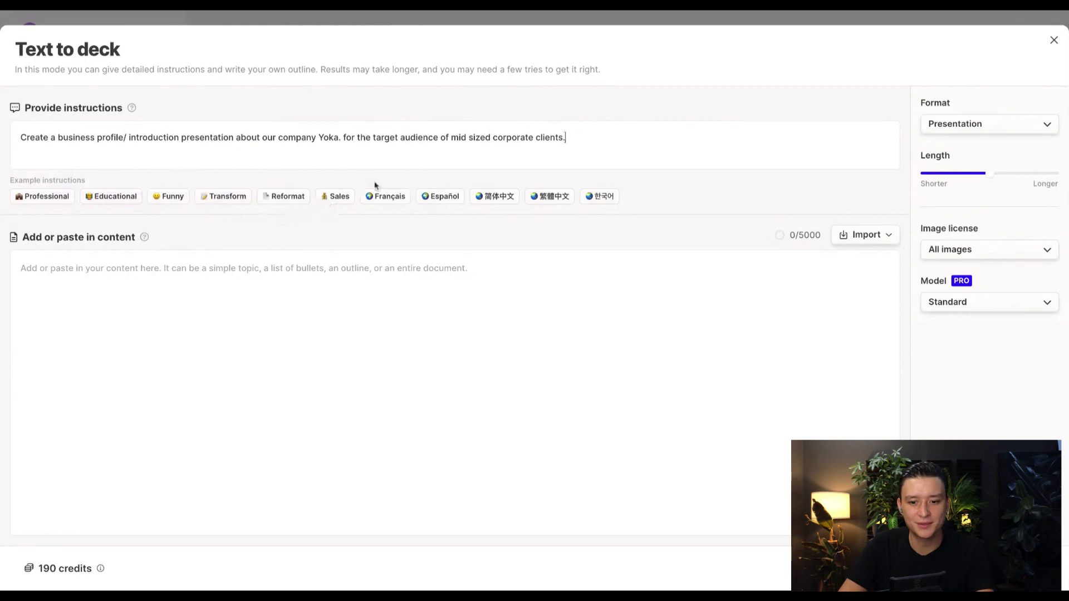
- Paste Yoka's website text into the content field and view the Import sources without importing
{"action": "left_click", "coordinate": [340, 268]}
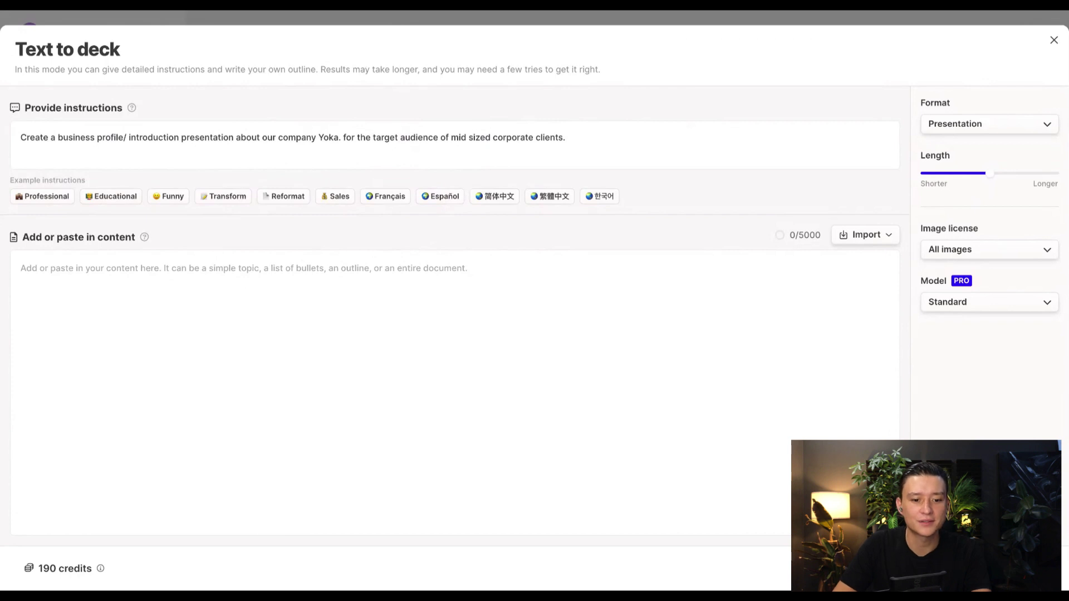
{"action": "key", "text": "ctrl+v"}
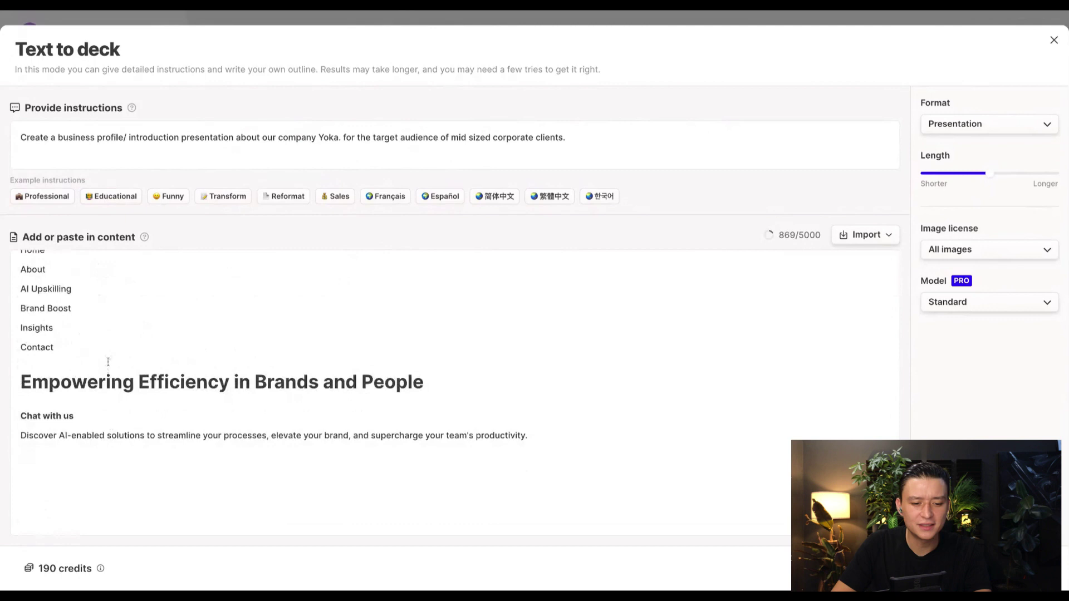
{"action": "scroll", "coordinate": [108, 362], "scroll_direction": "down", "scroll_amount": 1}
{"action": "scroll", "coordinate": [108, 361], "scroll_direction": "down", "scroll_amount": 5}
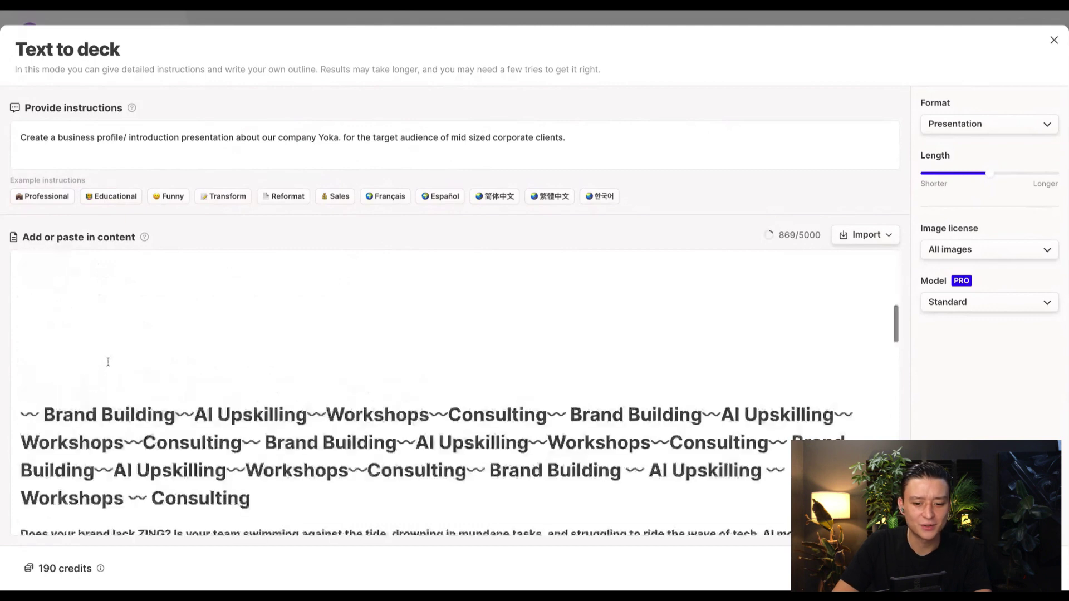
{"action": "scroll", "coordinate": [108, 361], "scroll_direction": "down", "scroll_amount": 5}
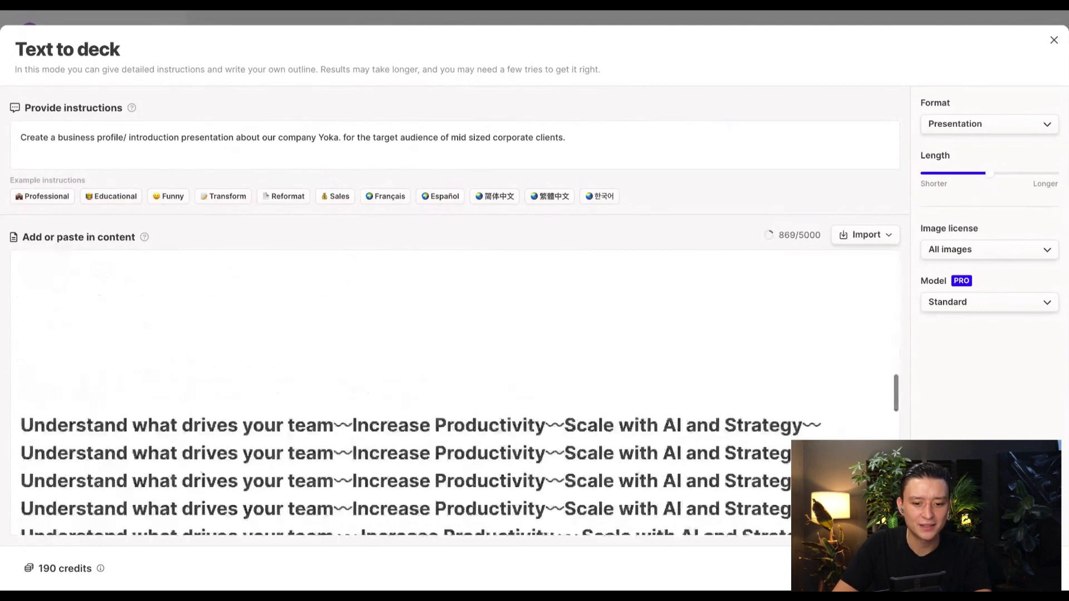
{"action": "scroll", "coordinate": [254, 398], "scroll_direction": "down", "scroll_amount": 10}
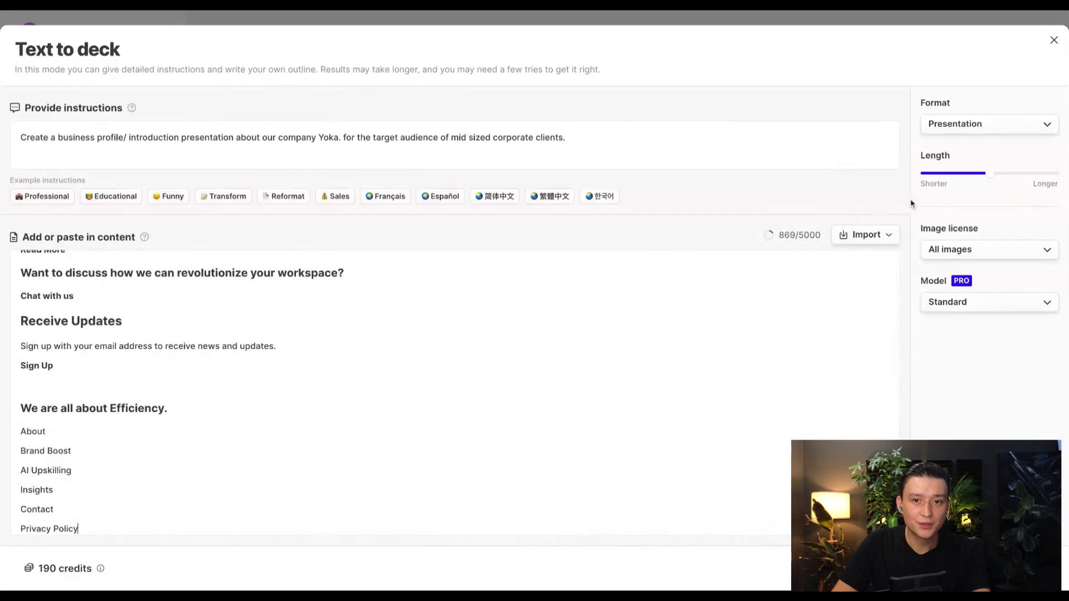
{"action": "left_click", "coordinate": [861, 243]}
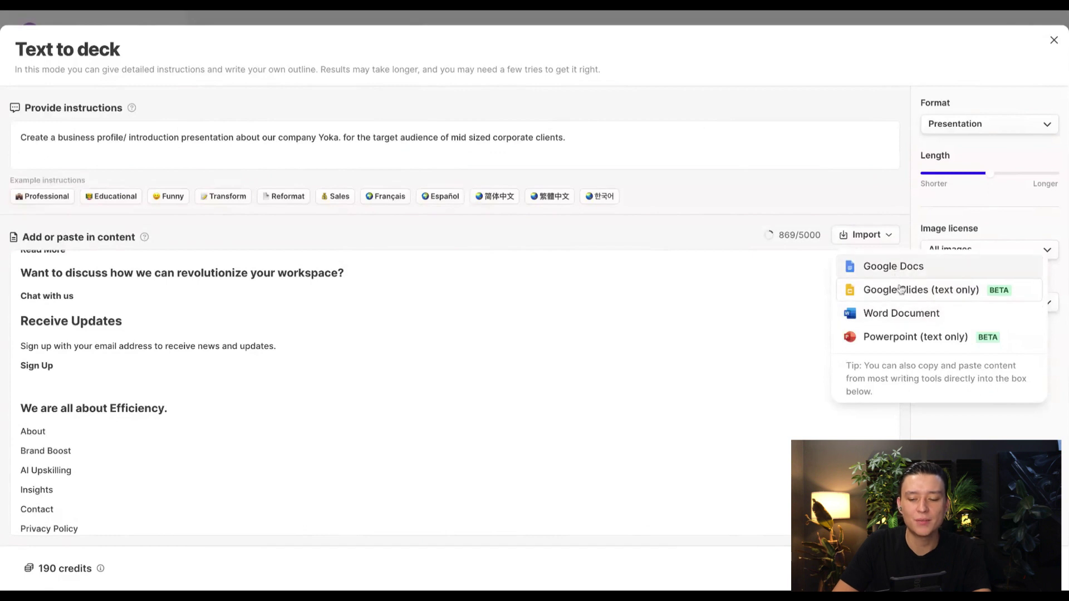
{"action": "left_click", "coordinate": [913, 317]}
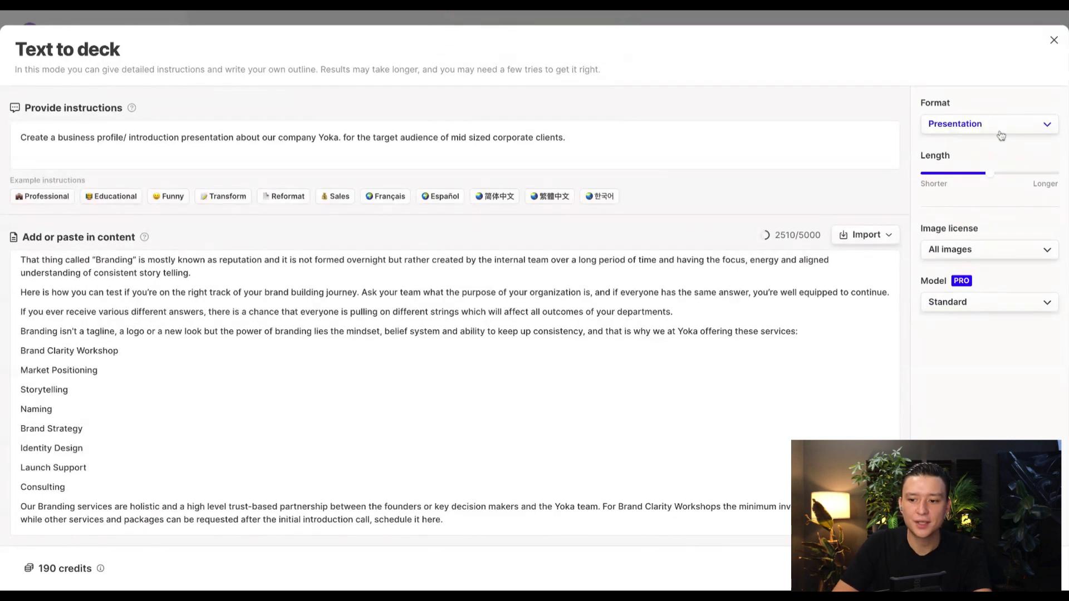
- Keep Presentation format, medium deck length and All images license, and start generating
{"action": "left_click", "coordinate": [1000, 132]}
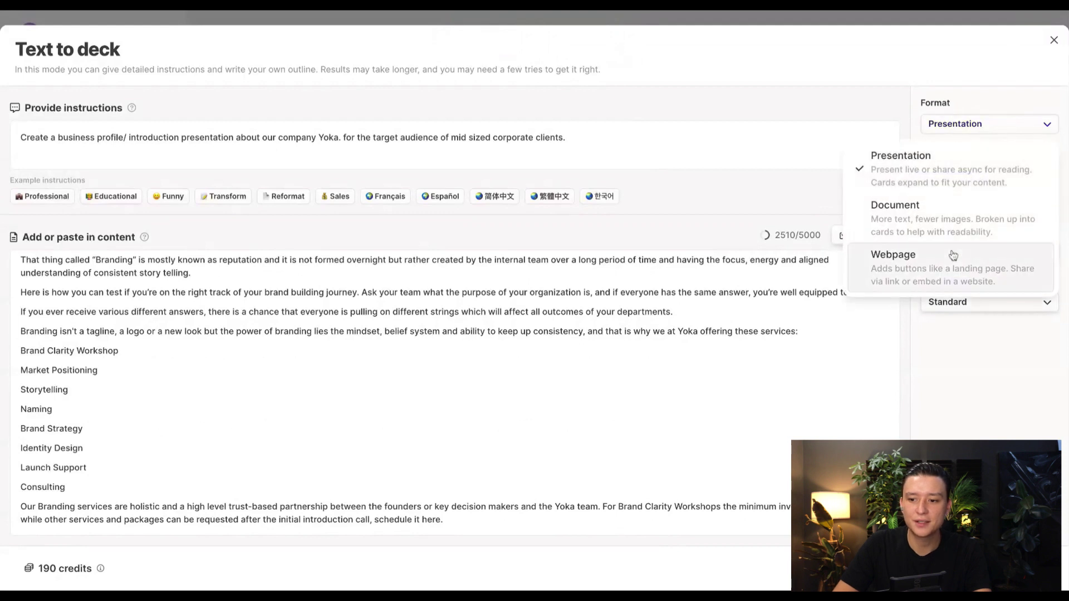
{"action": "left_click", "coordinate": [990, 134]}
{"action": "mouse_move", "coordinate": [965, 176]}
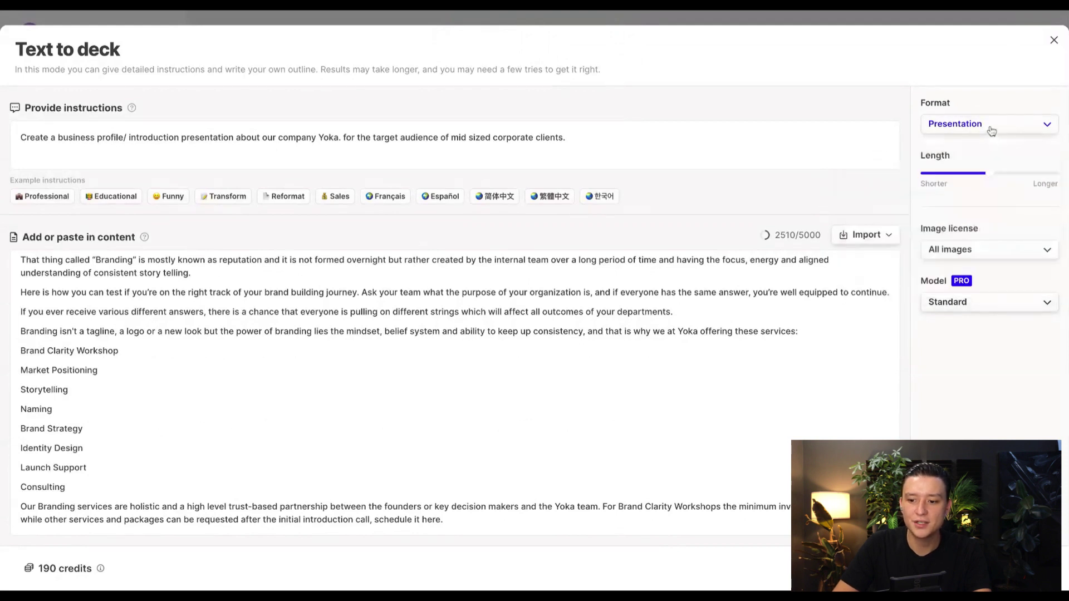
{"action": "left_click", "coordinate": [981, 174]}
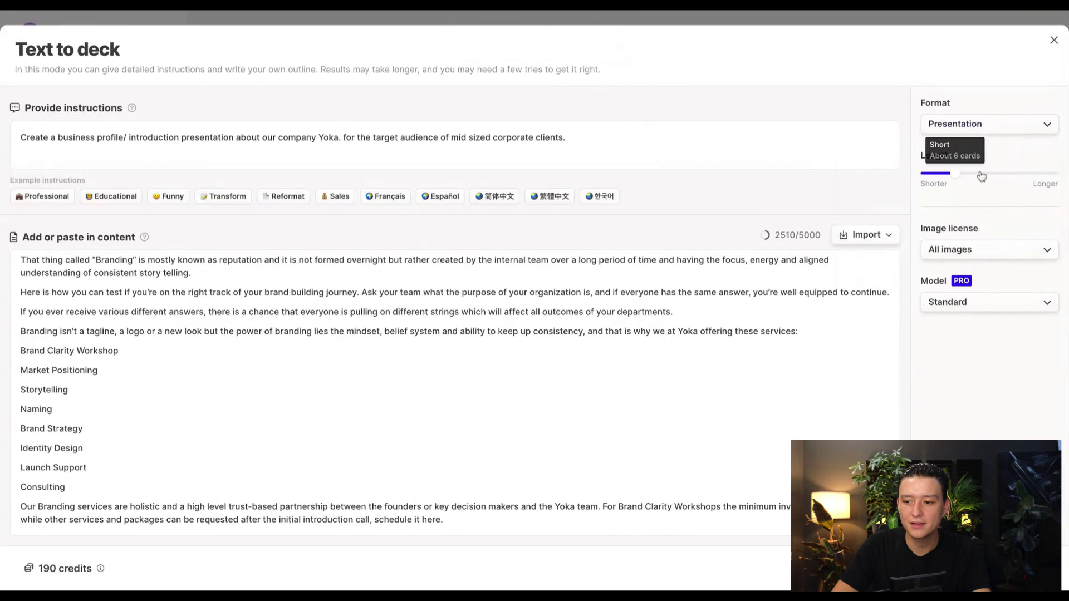
{"action": "left_click", "coordinate": [981, 174]}
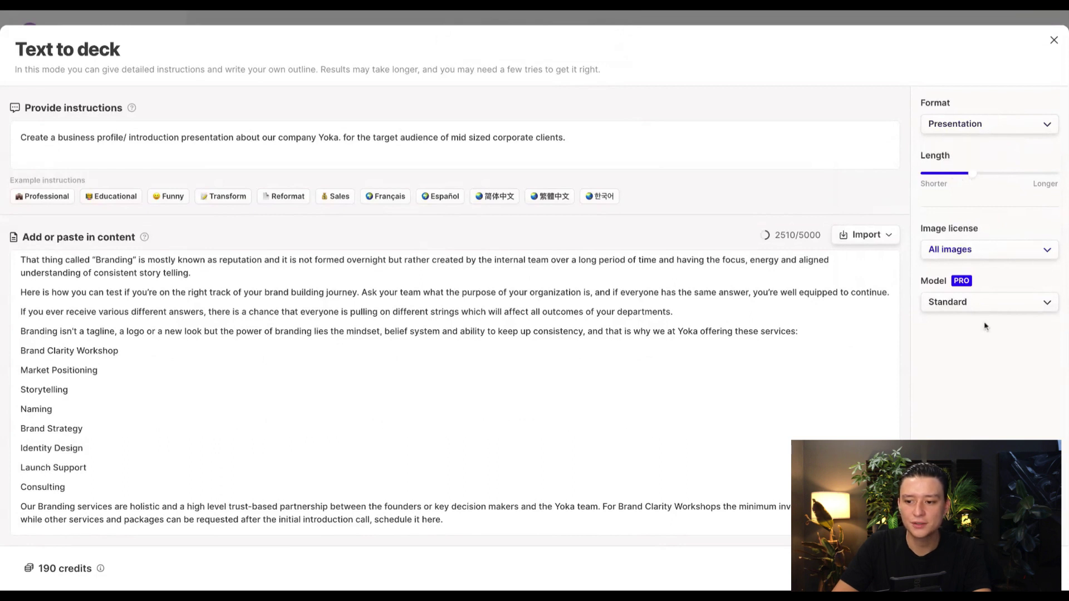
{"action": "left_click", "coordinate": [994, 255]}
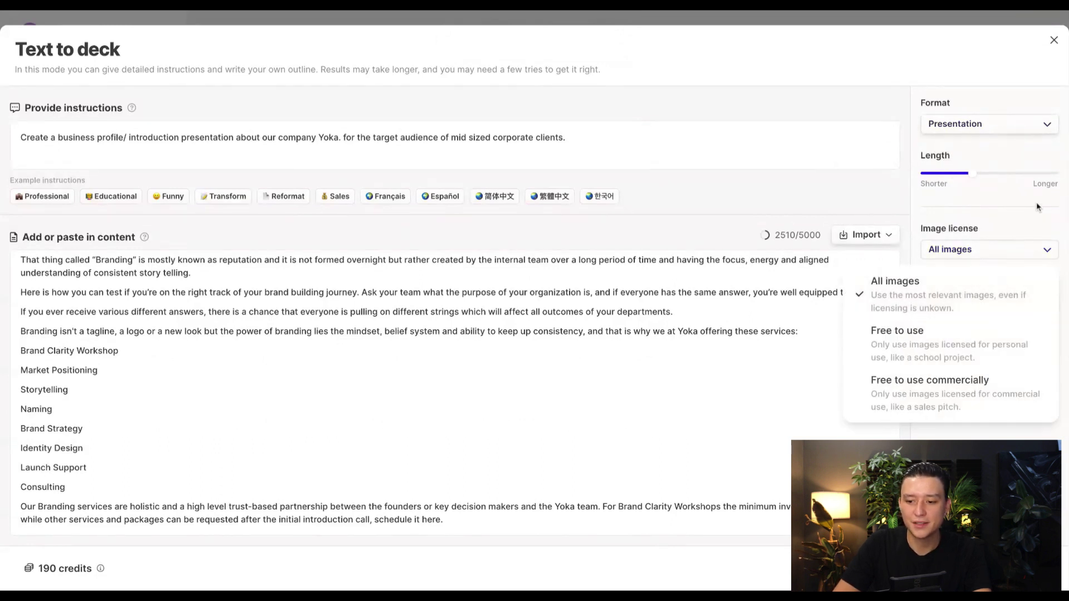
{"action": "left_click", "coordinate": [1006, 204]}
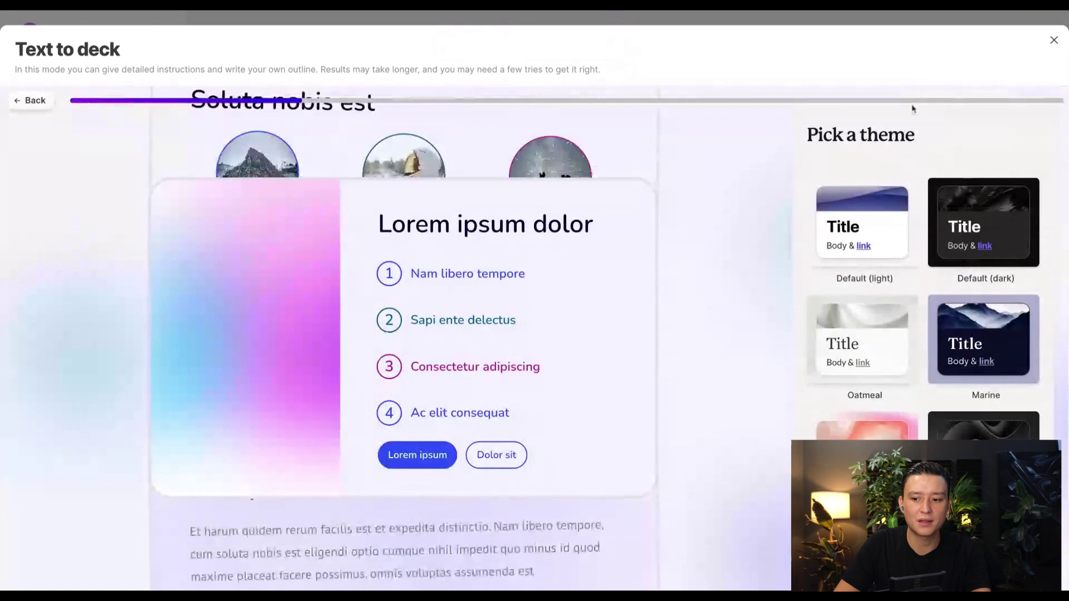
{"action": "scroll", "coordinate": [950, 275], "scroll_direction": "down", "scroll_amount": 2}
{"action": "scroll", "coordinate": [947, 394], "scroll_direction": "down", "scroll_amount": 3}
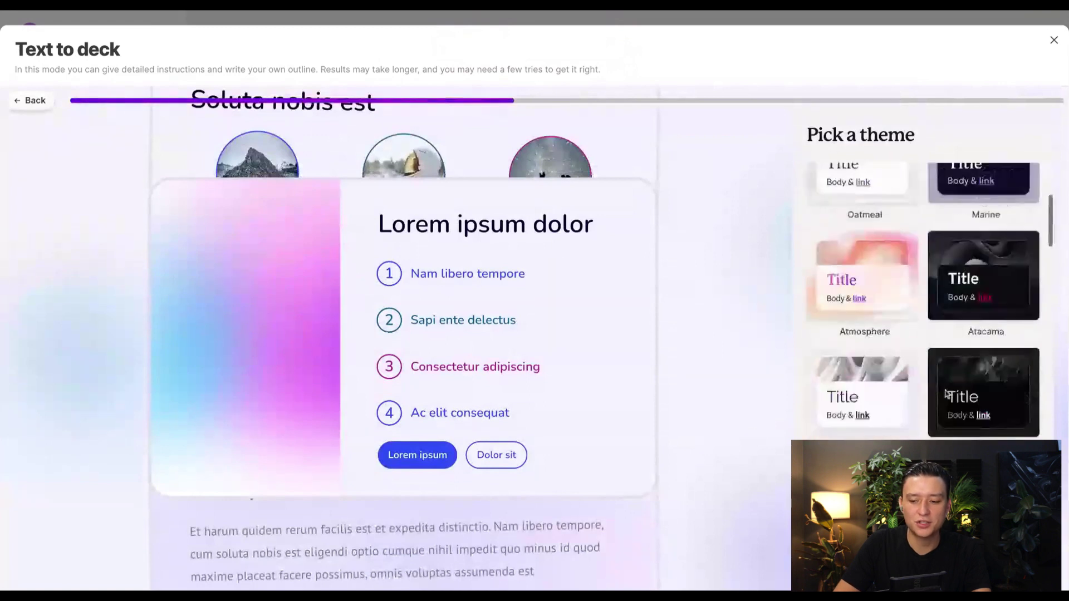
{"action": "scroll", "coordinate": [947, 394], "scroll_direction": "down", "scroll_amount": 1}
{"action": "scroll", "coordinate": [1001, 345], "scroll_direction": "up", "scroll_amount": 2}
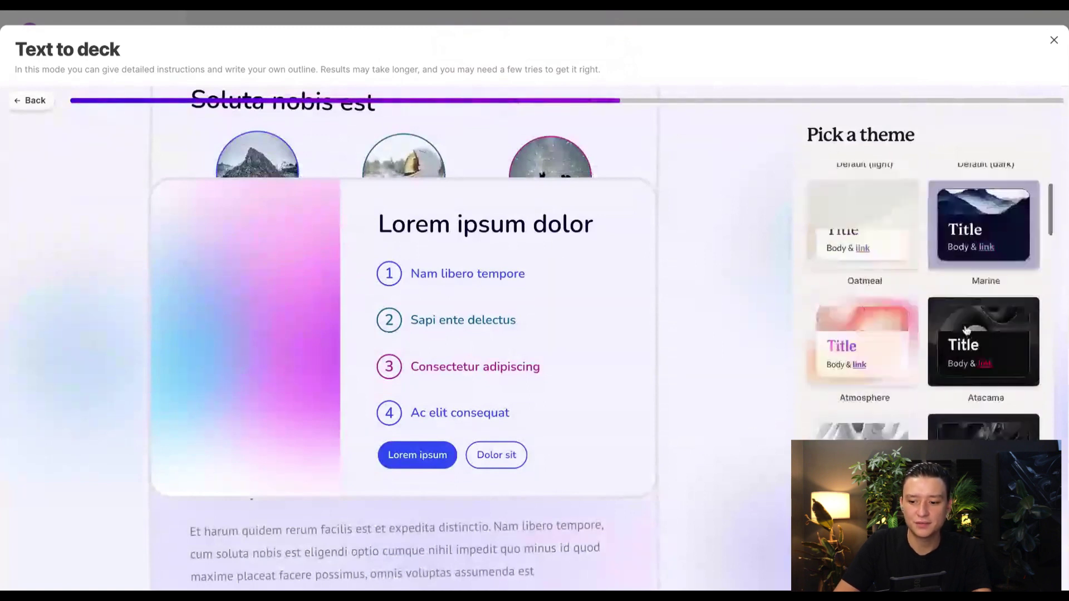
- Choose the Atacama theme card for the Yoka Company Profile deck
{"action": "left_click", "coordinate": [1000, 345]}
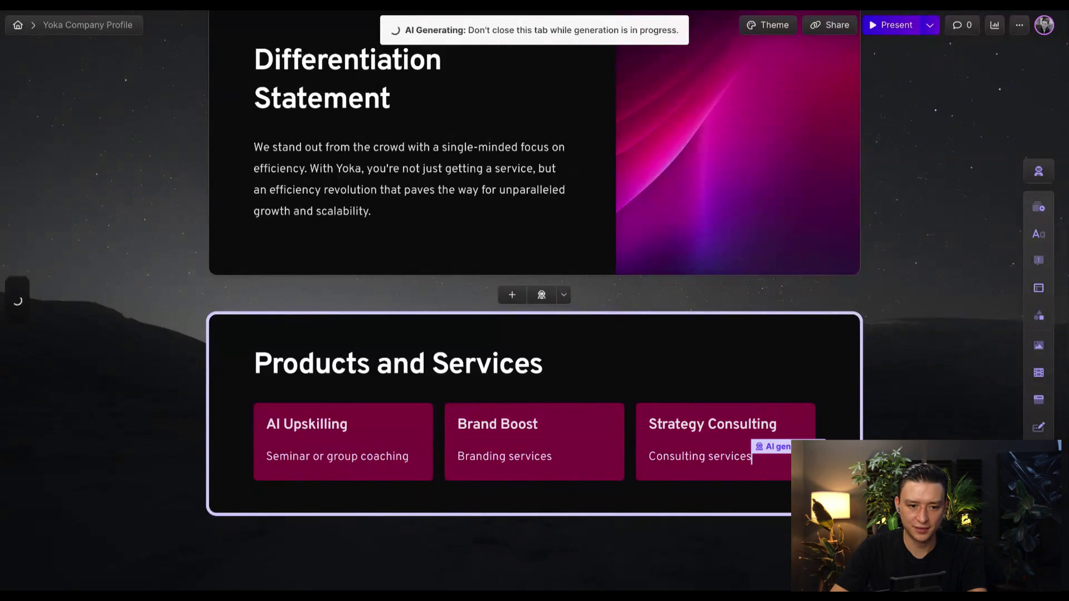
{"action": "scroll", "coordinate": [579, 205], "scroll_direction": "up", "scroll_amount": 1}
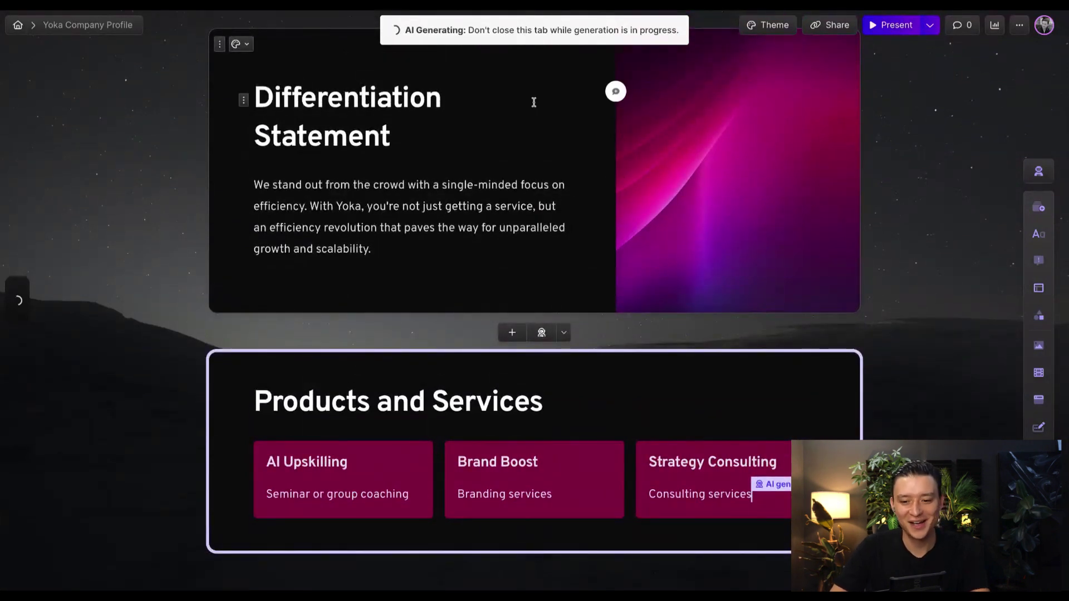
{"action": "scroll", "coordinate": [532, 102], "scroll_direction": "up", "scroll_amount": 1}
{"action": "scroll", "coordinate": [534, 102], "scroll_direction": "down", "scroll_amount": 2}
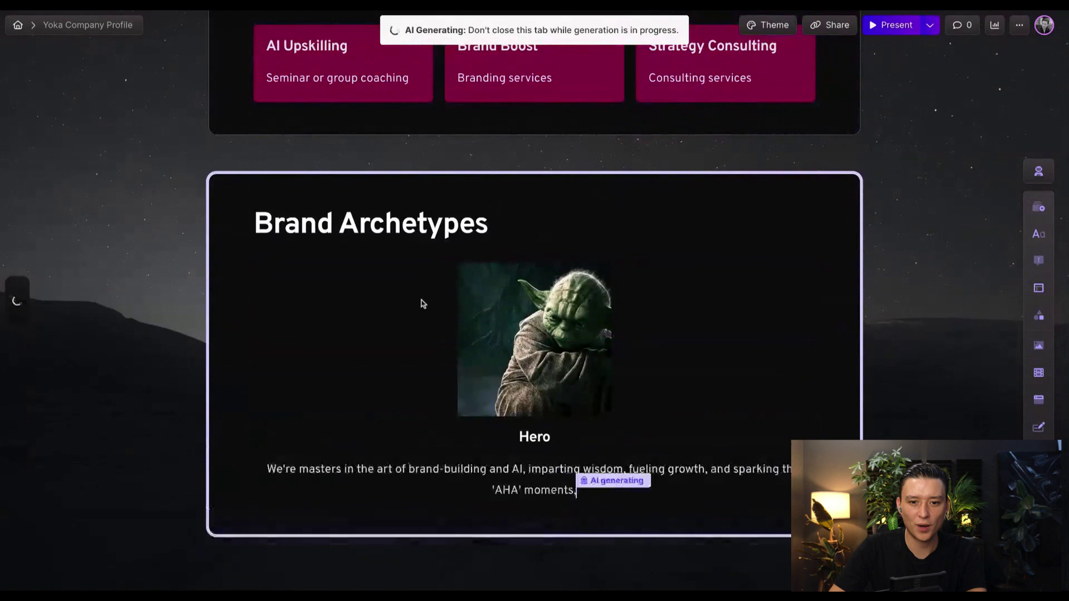
{"action": "scroll", "coordinate": [422, 304], "scroll_direction": "up", "scroll_amount": 3}
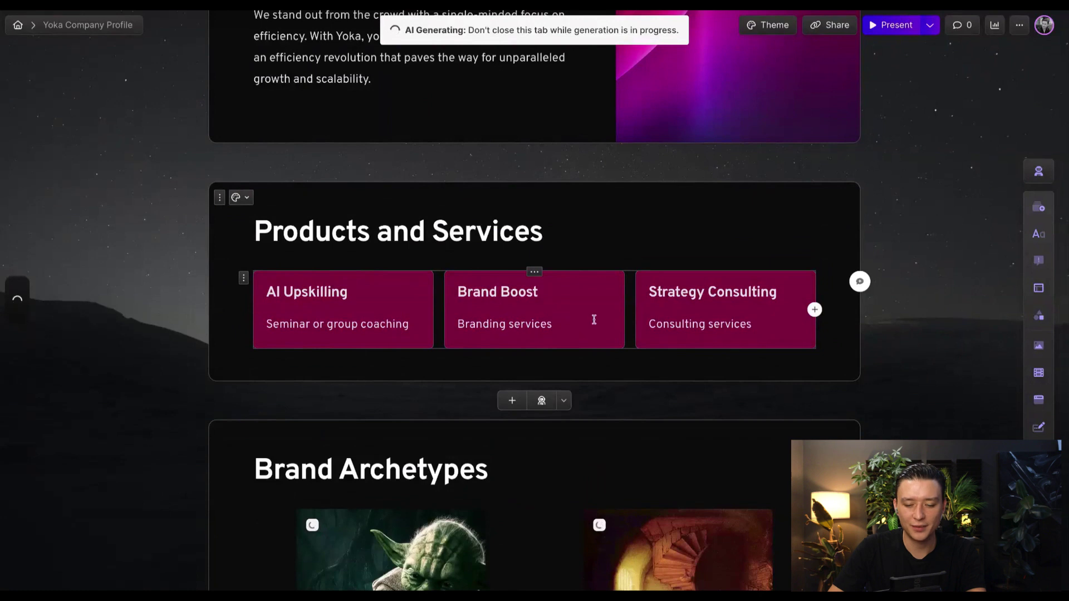
{"action": "scroll", "coordinate": [527, 368], "scroll_direction": "down", "scroll_amount": 1}
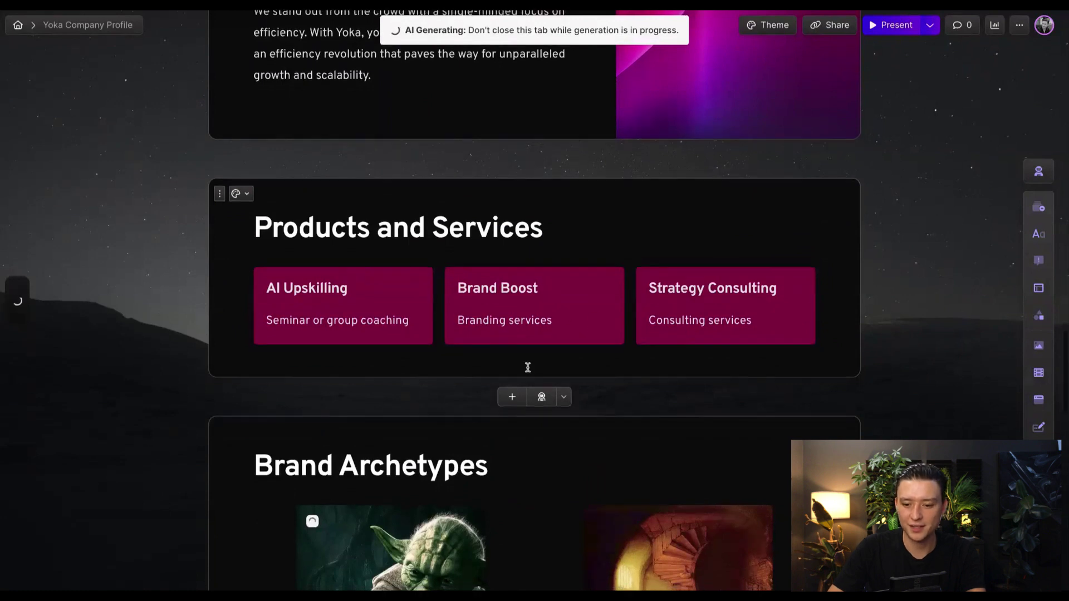
{"action": "scroll", "coordinate": [526, 367], "scroll_direction": "down", "scroll_amount": 1}
{"action": "scroll", "coordinate": [527, 367], "scroll_direction": "down", "scroll_amount": 2}
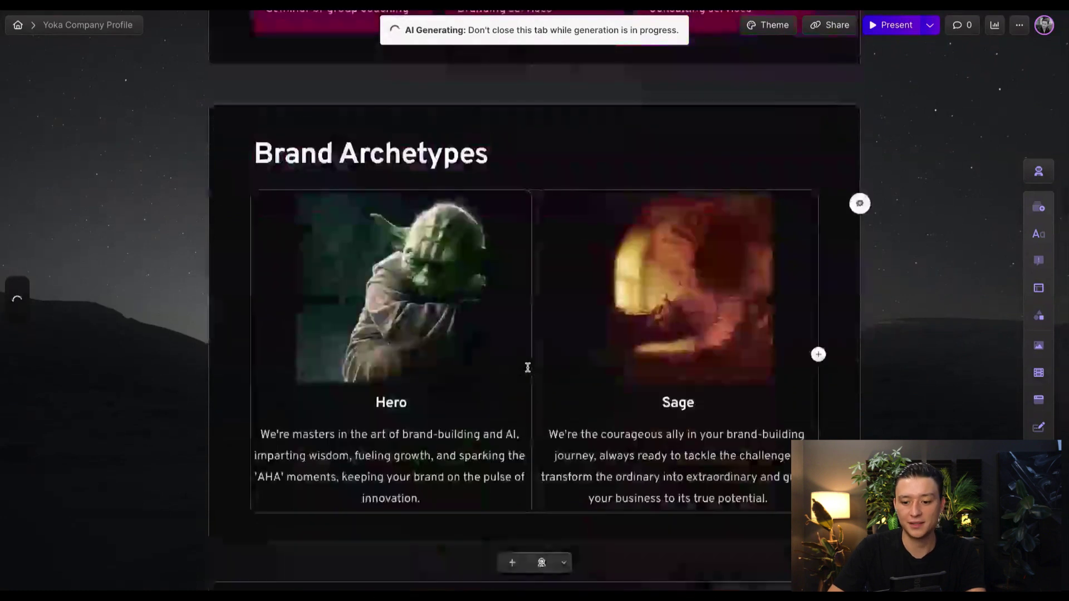
{"action": "scroll", "coordinate": [468, 239], "scroll_direction": "down", "scroll_amount": 1}
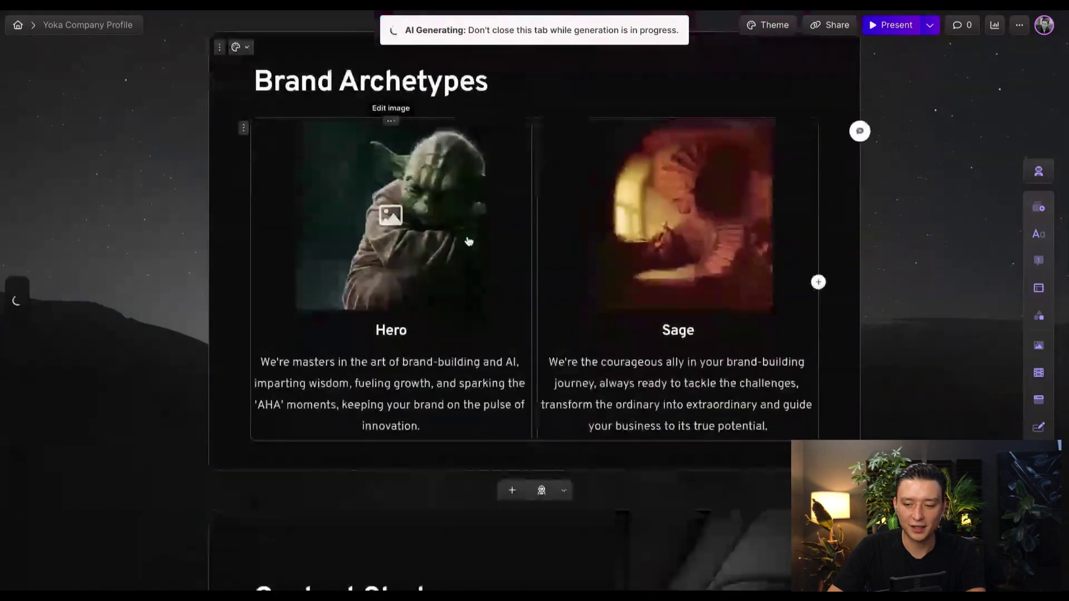
{"action": "scroll", "coordinate": [468, 239], "scroll_direction": "down", "scroll_amount": 3}
{"action": "scroll", "coordinate": [468, 241], "scroll_direction": "down", "scroll_amount": 5}
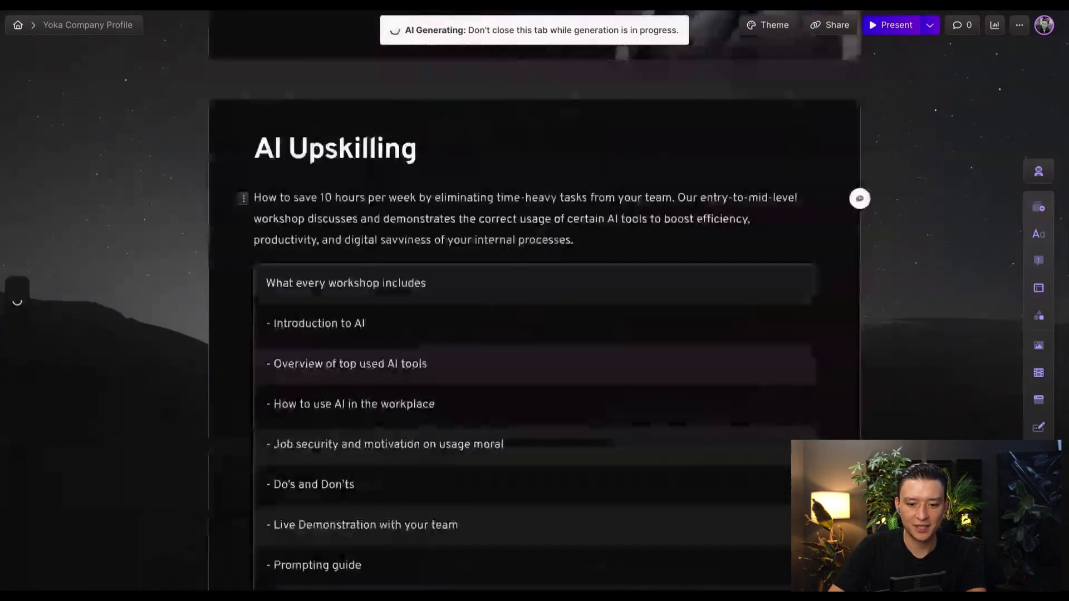
{"action": "scroll", "coordinate": [491, 111], "scroll_direction": "up", "scroll_amount": 5}
{"action": "scroll", "coordinate": [491, 112], "scroll_direction": "up", "scroll_amount": 10}
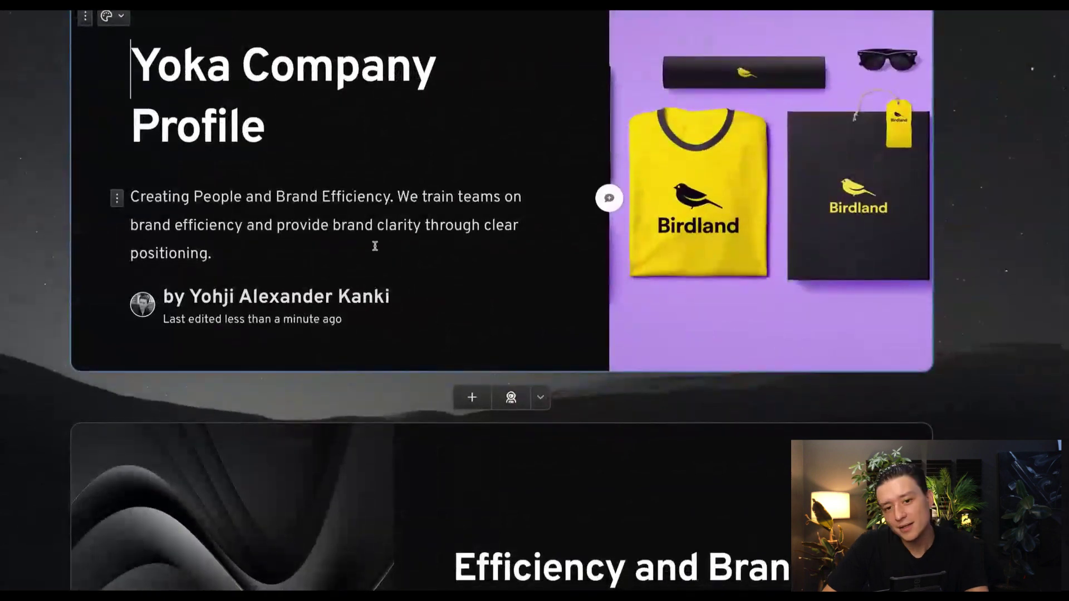
{"action": "mouse_move", "coordinate": [406, 119]}
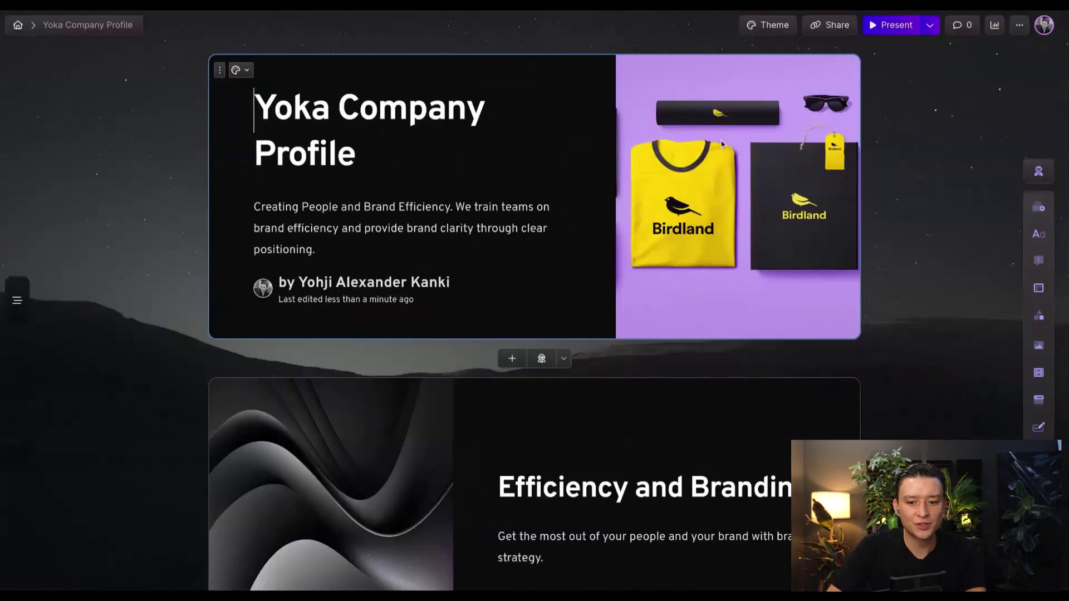
{"action": "scroll", "coordinate": [376, 227], "scroll_direction": "down", "scroll_amount": 1}
{"action": "triple_click", "coordinate": [377, 226]}
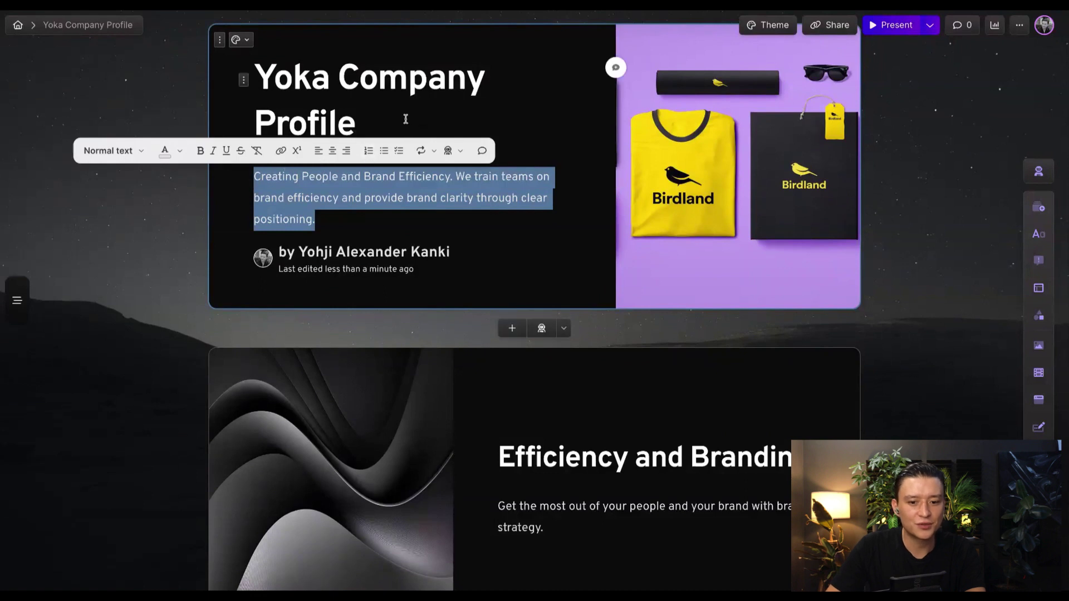
{"action": "mouse_move", "coordinate": [351, 198]}
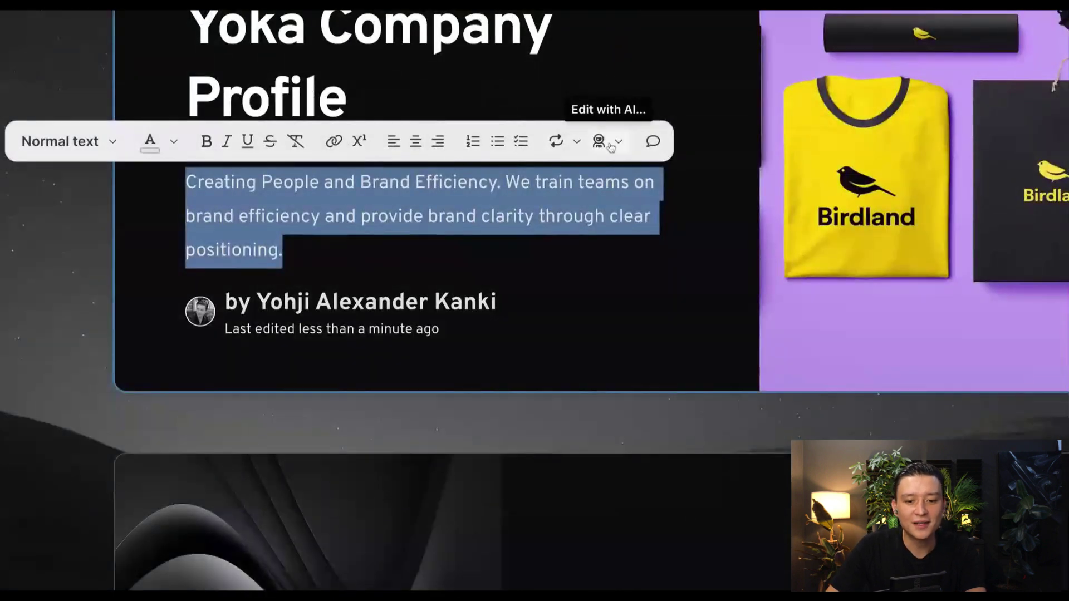
{"action": "left_click", "coordinate": [602, 141]}
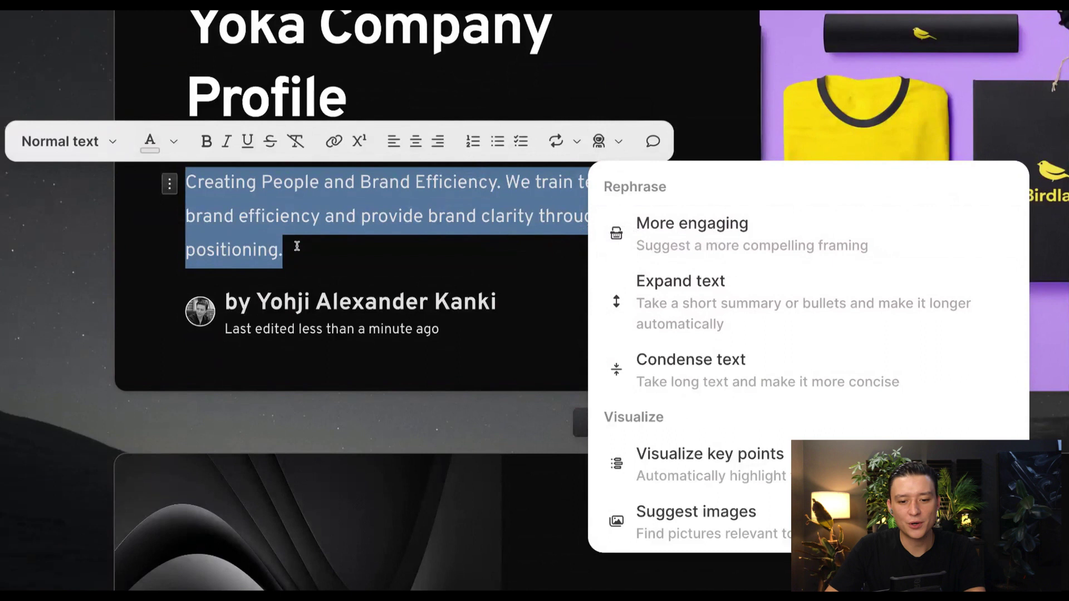
{"action": "left_click", "coordinate": [392, 250]}
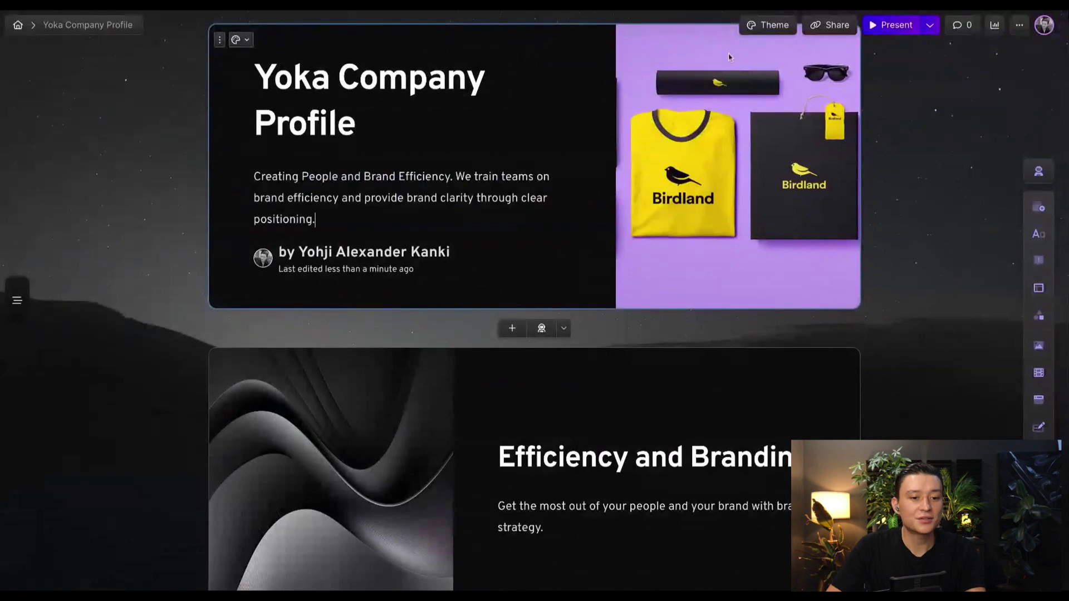
- Export the Yoka Company Profile deck as a PPTX from Share's Export tab
{"action": "left_click", "coordinate": [836, 25]}
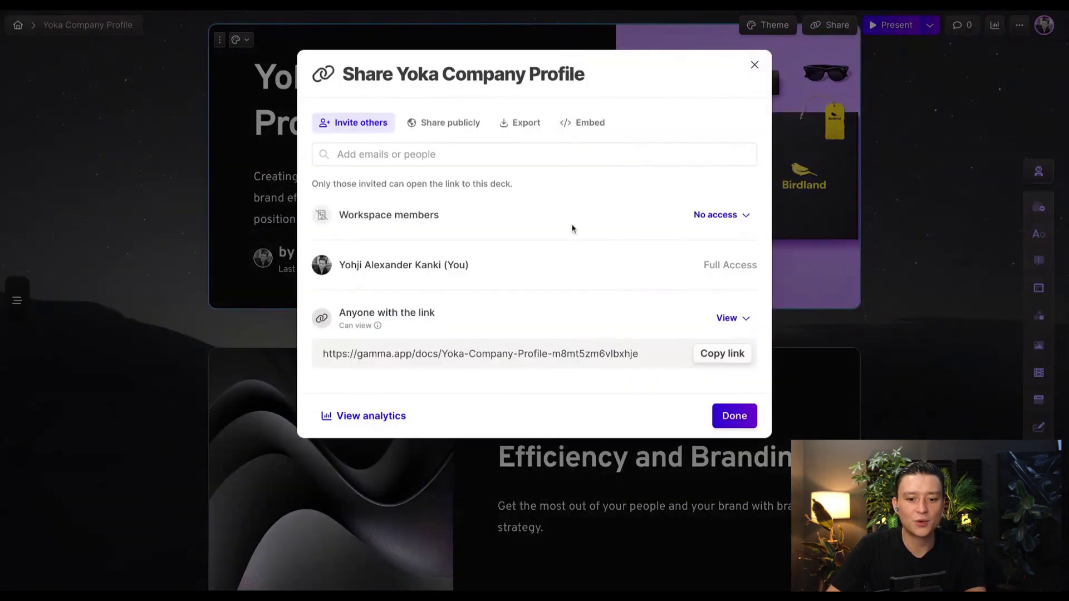
{"action": "left_click", "coordinate": [520, 127]}
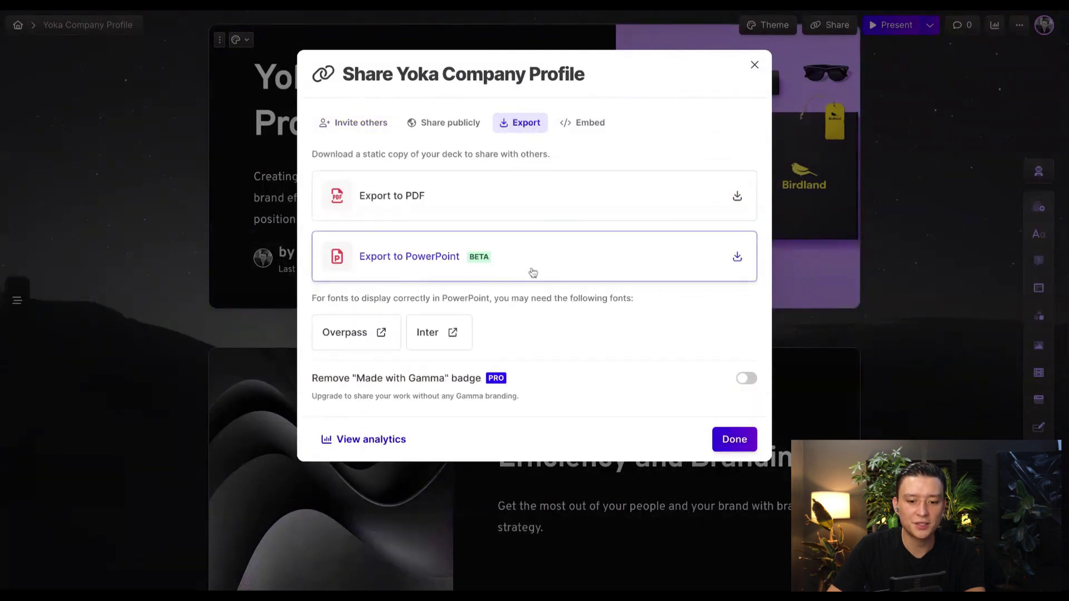
{"action": "left_click", "coordinate": [665, 256]}
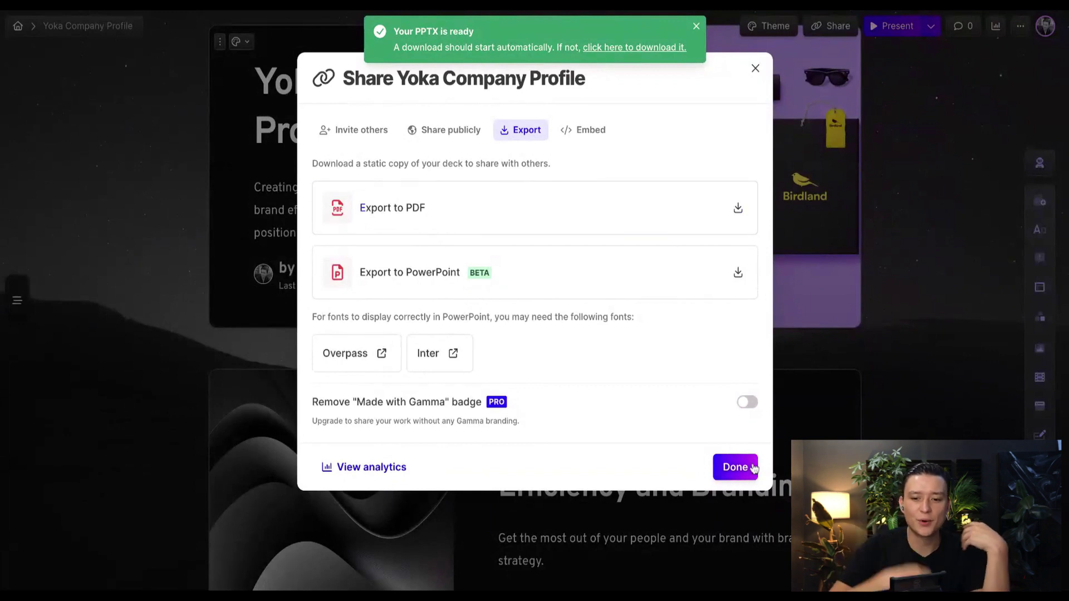
{"action": "left_click", "coordinate": [735, 467]}
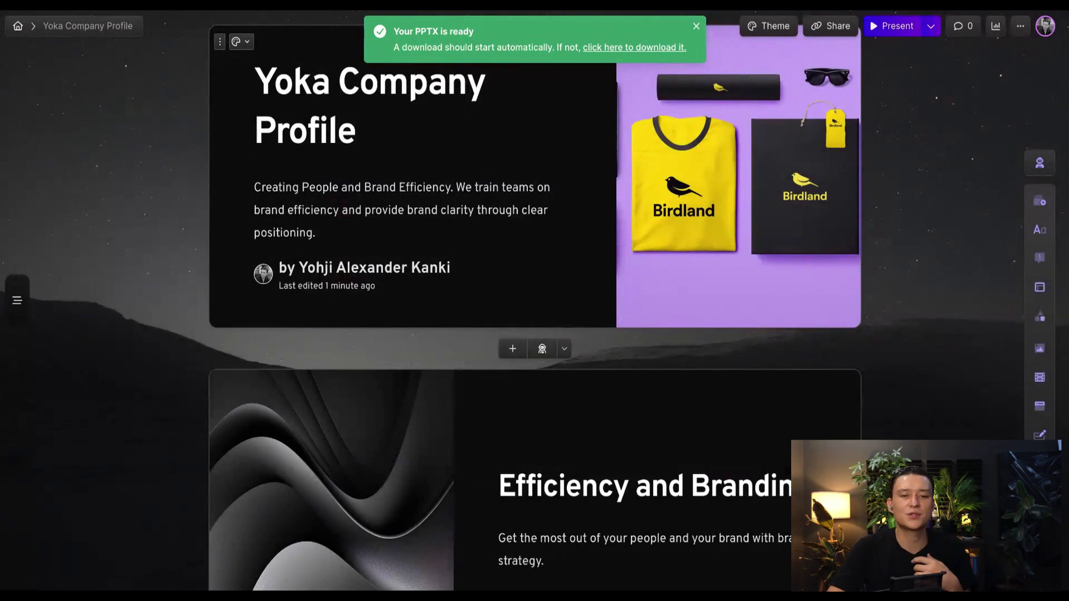
- Create a new AI Presentation on the importance of AI in the workplace
{"action": "left_click", "coordinate": [17, 25]}
{"action": "left_click", "coordinate": [319, 76]}
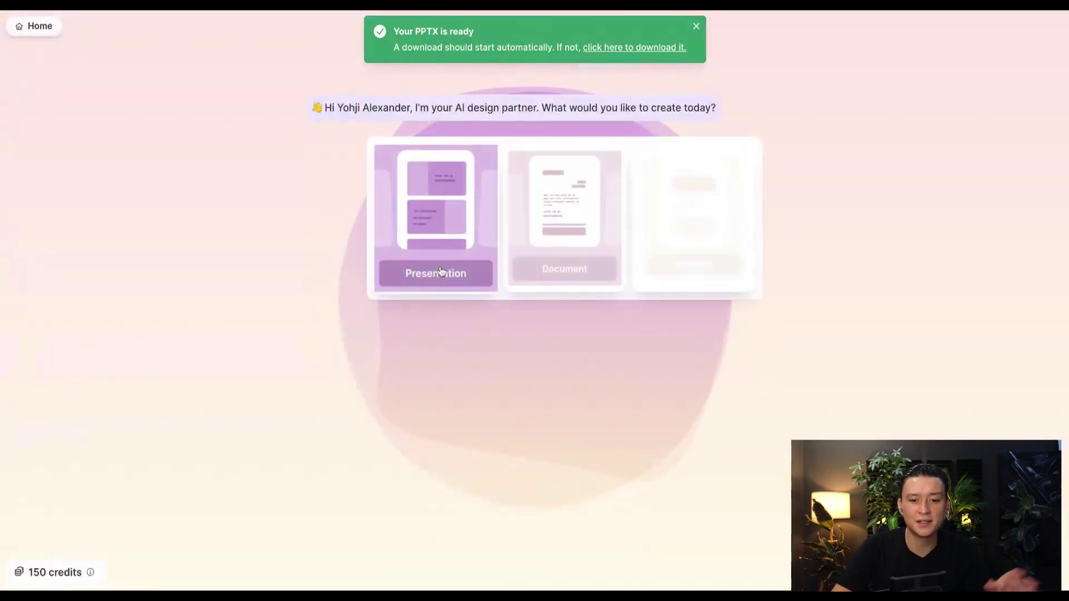
{"action": "left_click", "coordinate": [447, 217]}
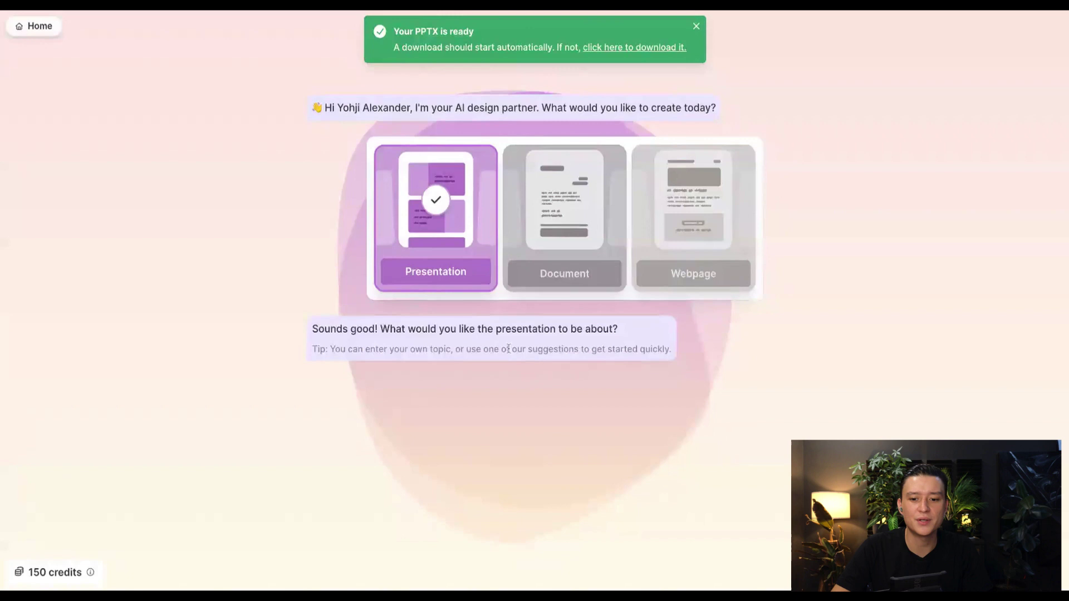
{"action": "type", "text": "telling my team about the impor"}
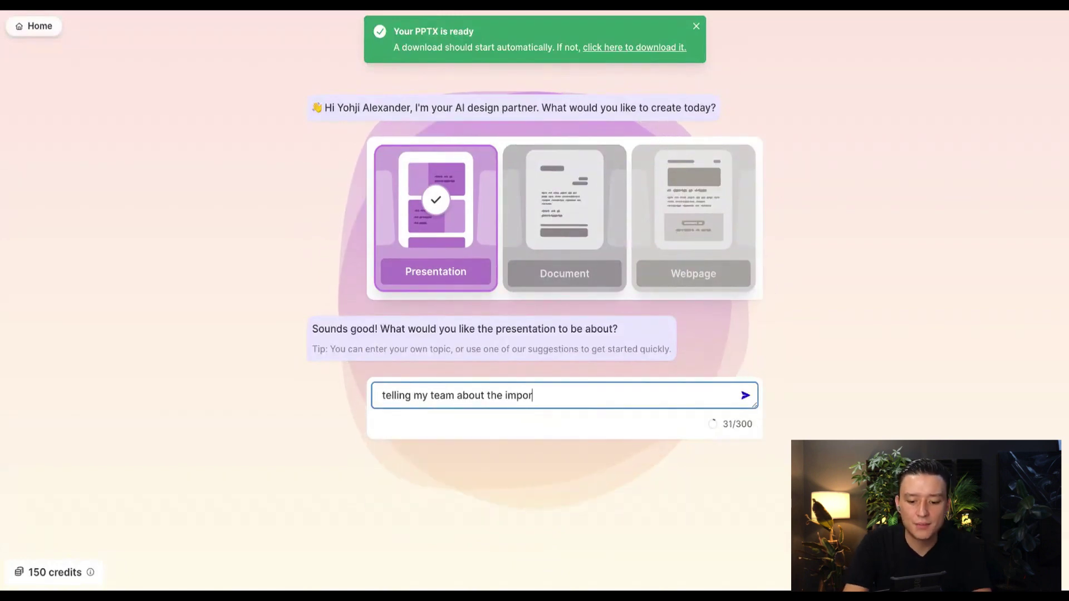
{"action": "type", "text": "tance of AI i"}
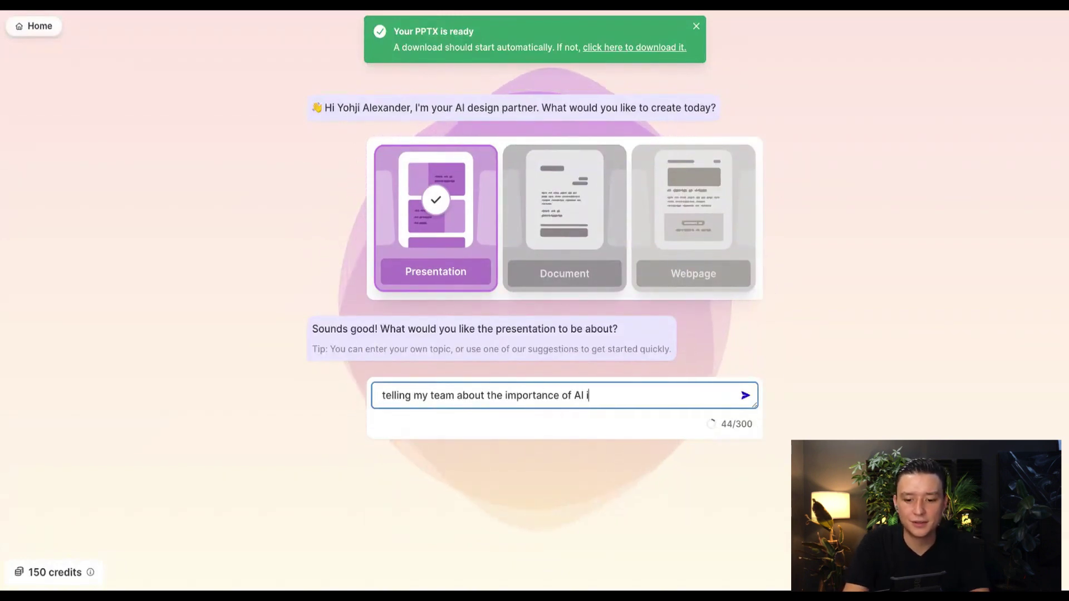
{"action": "type", "text": "n the workplace."}
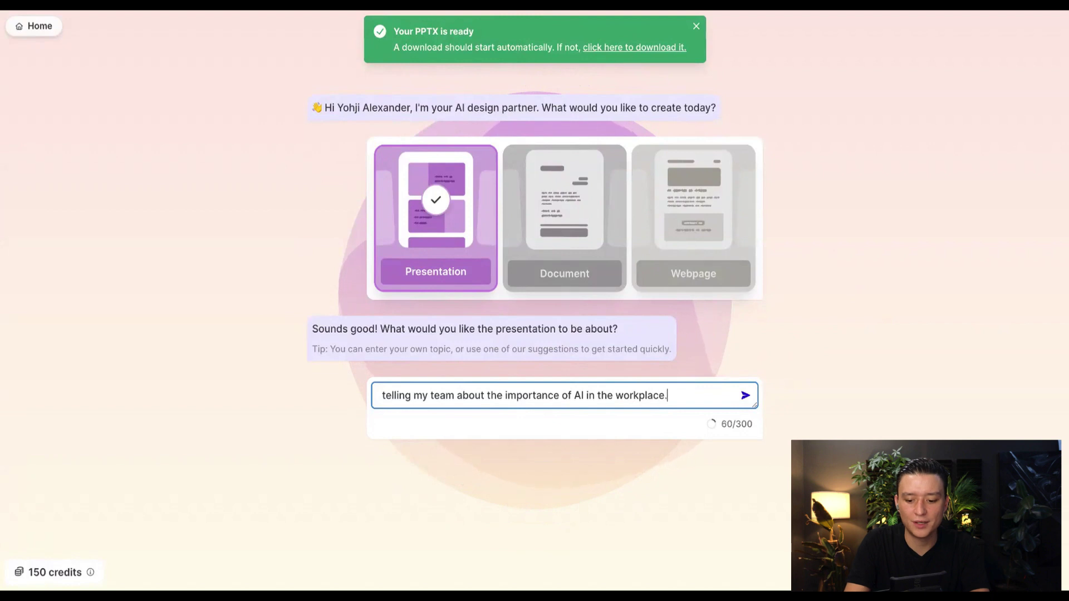
{"action": "key", "text": "Return"}
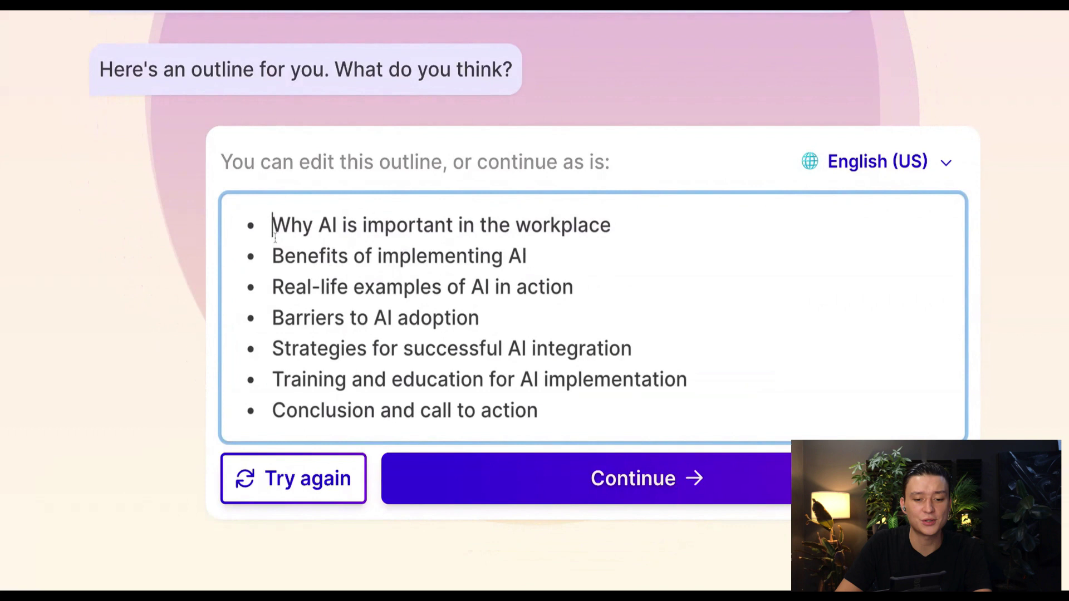
- Review the seven outline bullets, including Real-life examples of AI, and continue unchanged
{"action": "mouse_move", "coordinate": [589, 225]}
{"action": "left_mouse_down"}
{"action": "mouse_move", "coordinate": [263, 228]}
{"action": "mouse_move", "coordinate": [527, 255]}
{"action": "left_mouse_up"}
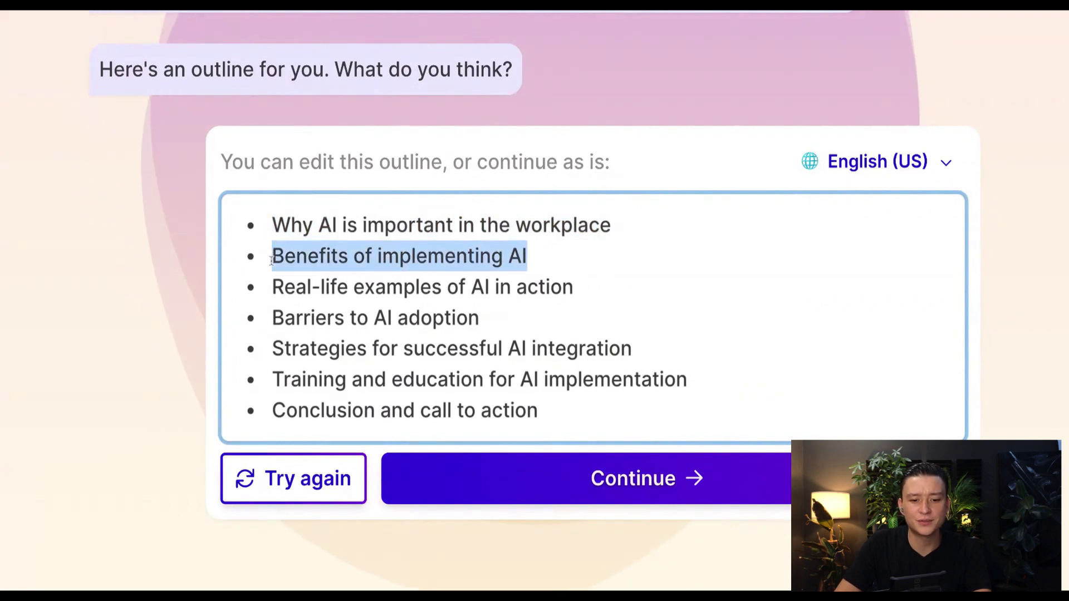
{"action": "left_click_drag", "start_coordinate": [272, 286], "coordinate": [547, 287]}
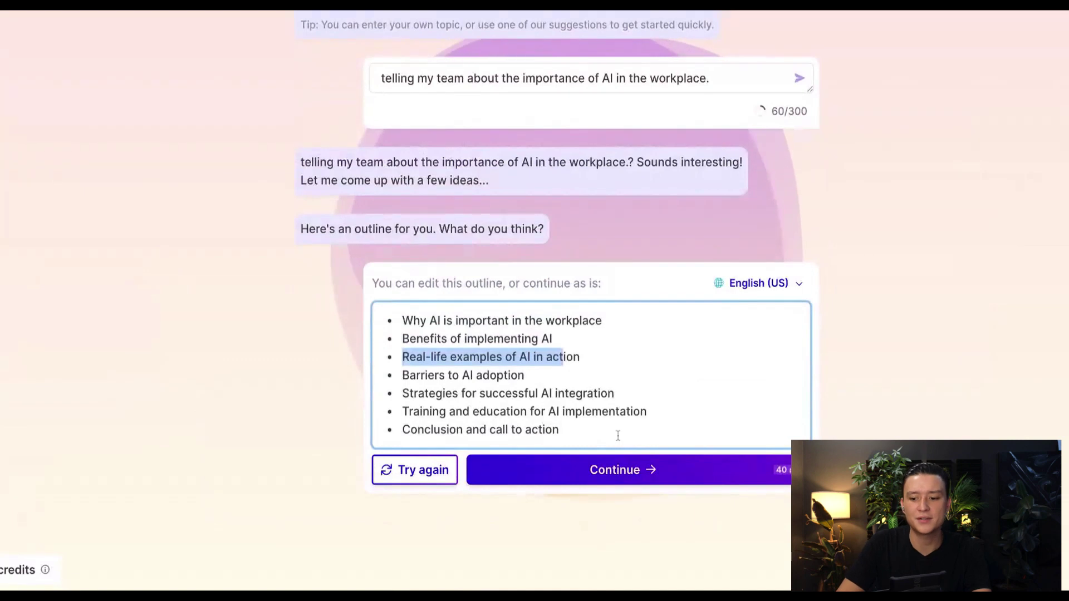
{"action": "left_click", "coordinate": [615, 484]}
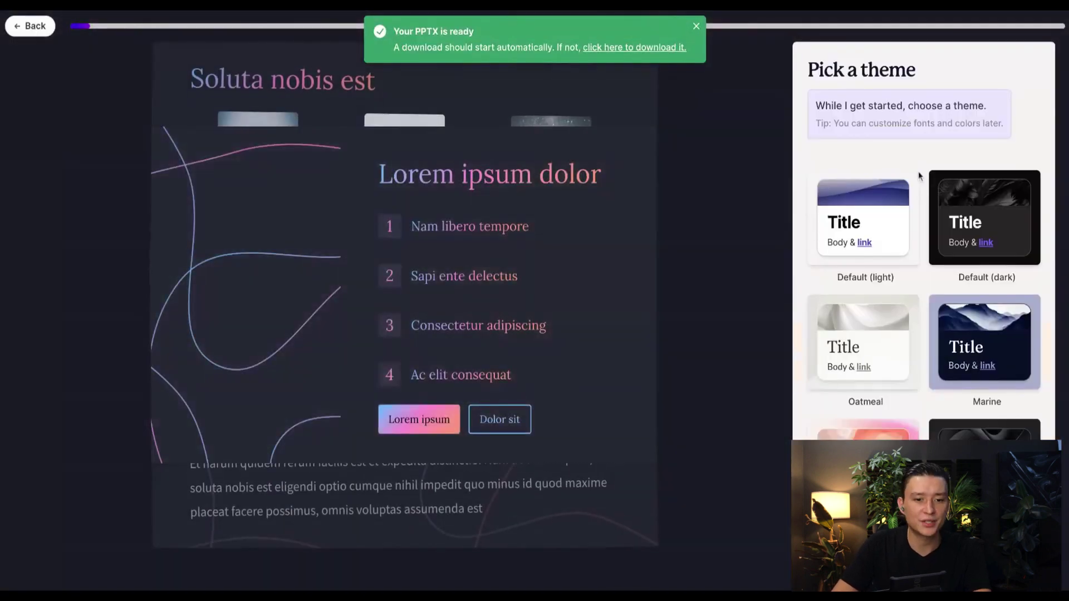
- Choose the Default (light) theme card for the AI-in-the-workplace deck
{"action": "left_click", "coordinate": [887, 232]}
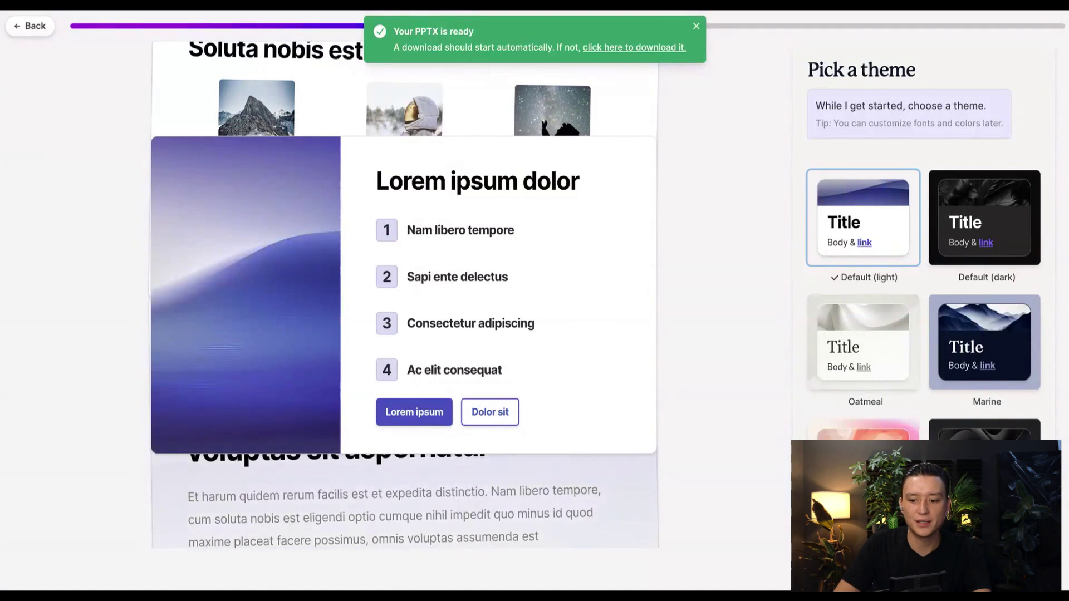